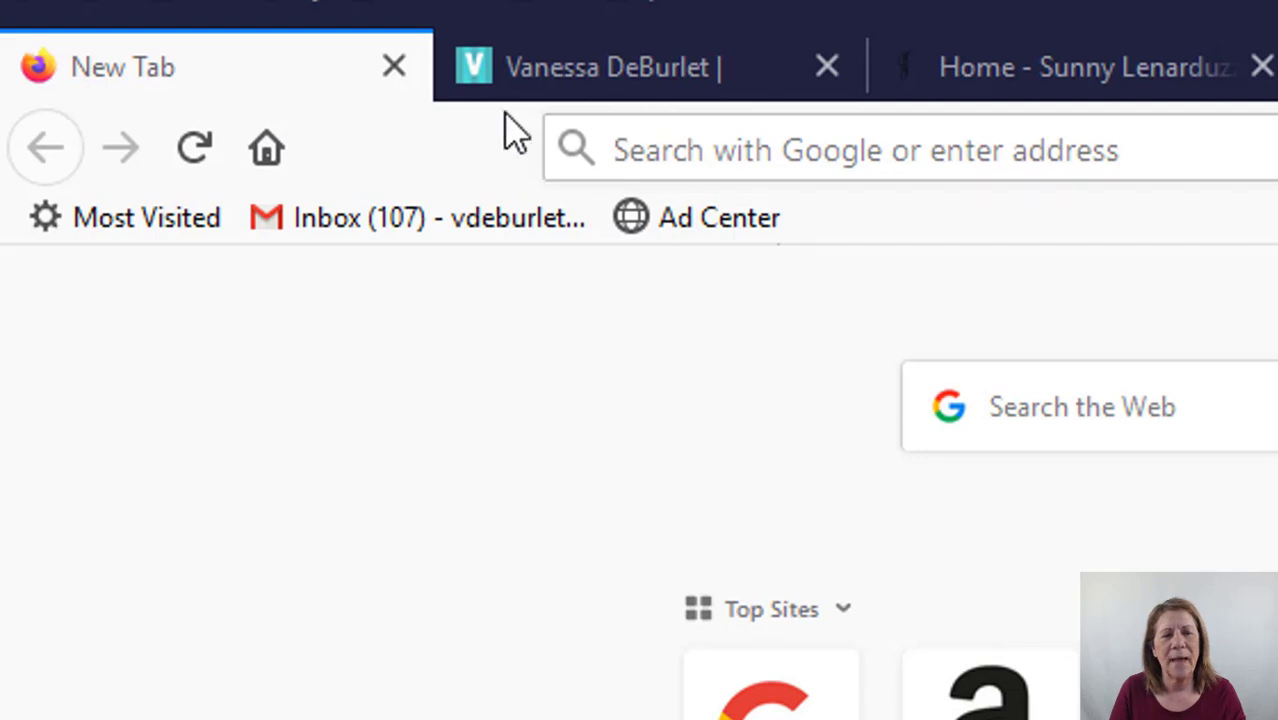
# Compare the favicons of the open website tabs, from the personal site through Neil Patel's blog, ClickFunnels and Buildapreneur to Apple.
pyautogui.click(598, 90)
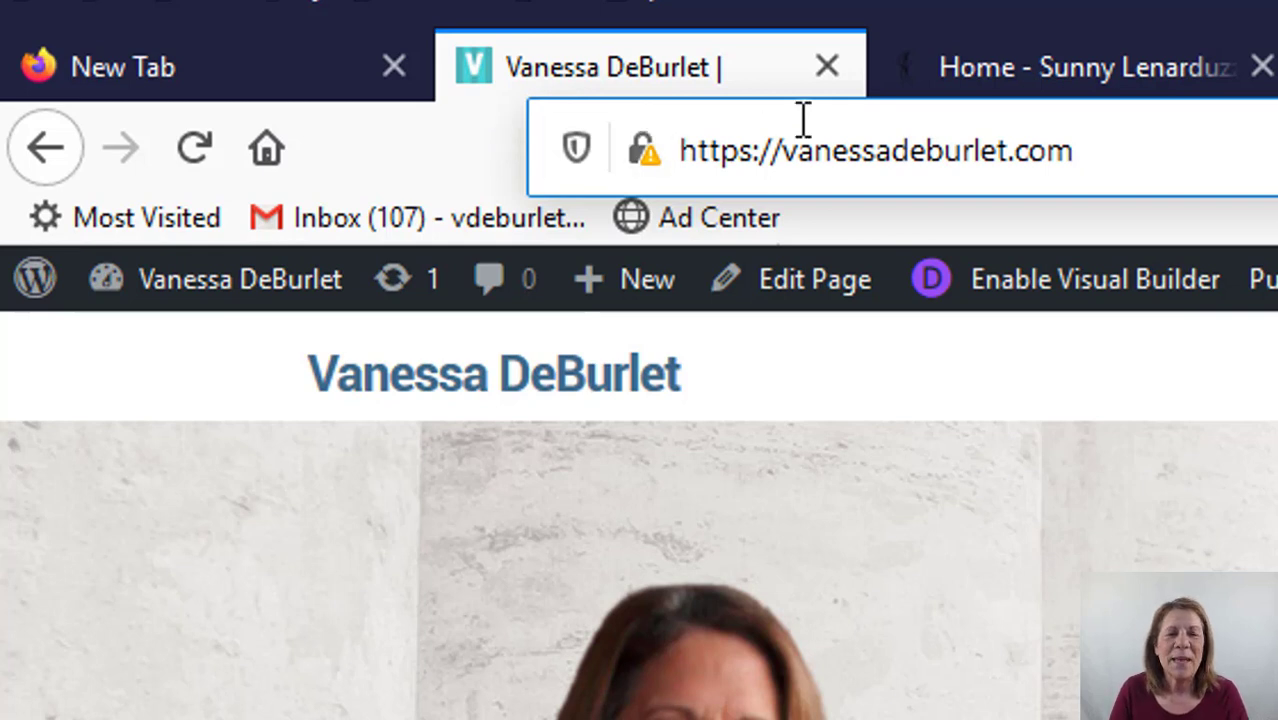
pyautogui.click(1018, 98)
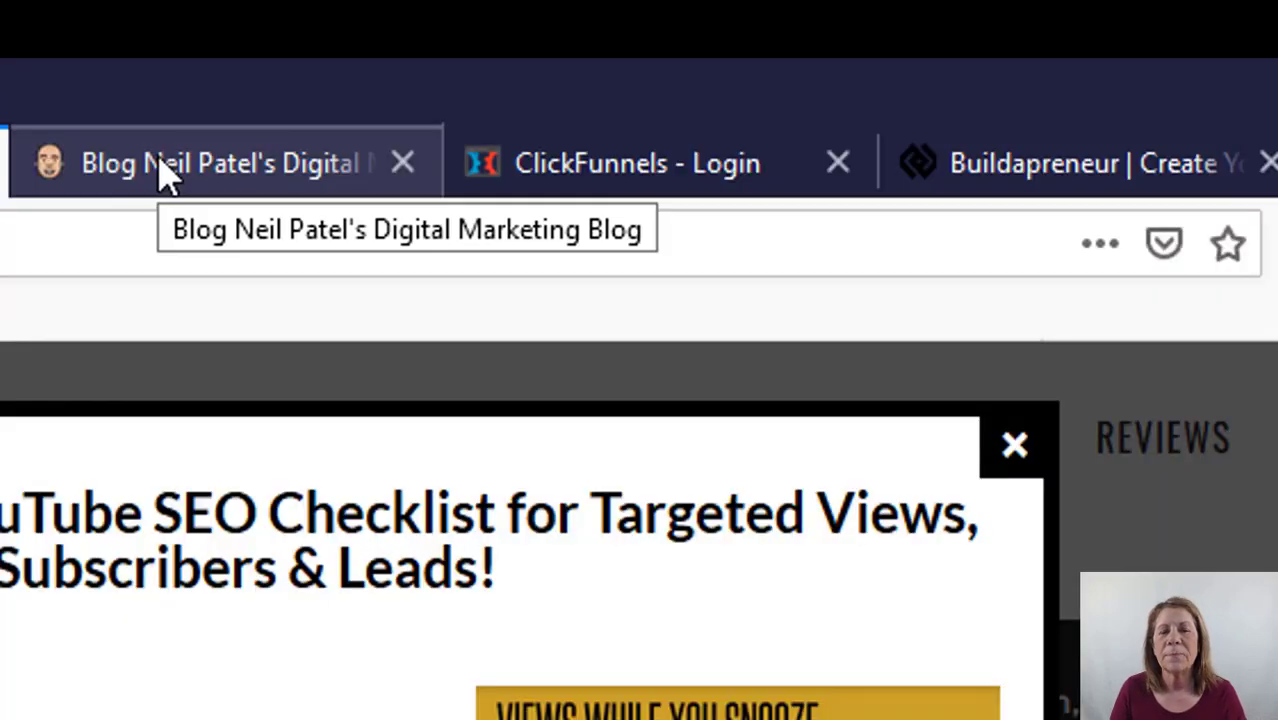
pyautogui.click(165, 175)
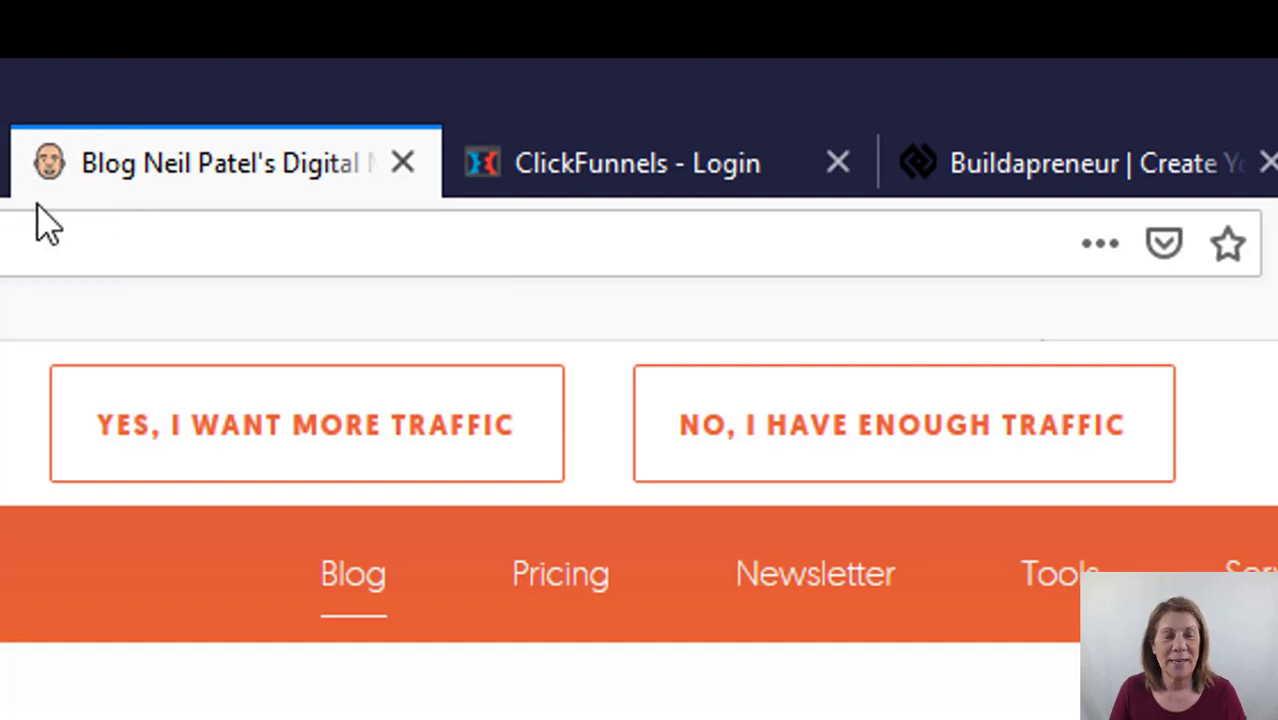
pyautogui.click(625, 190)
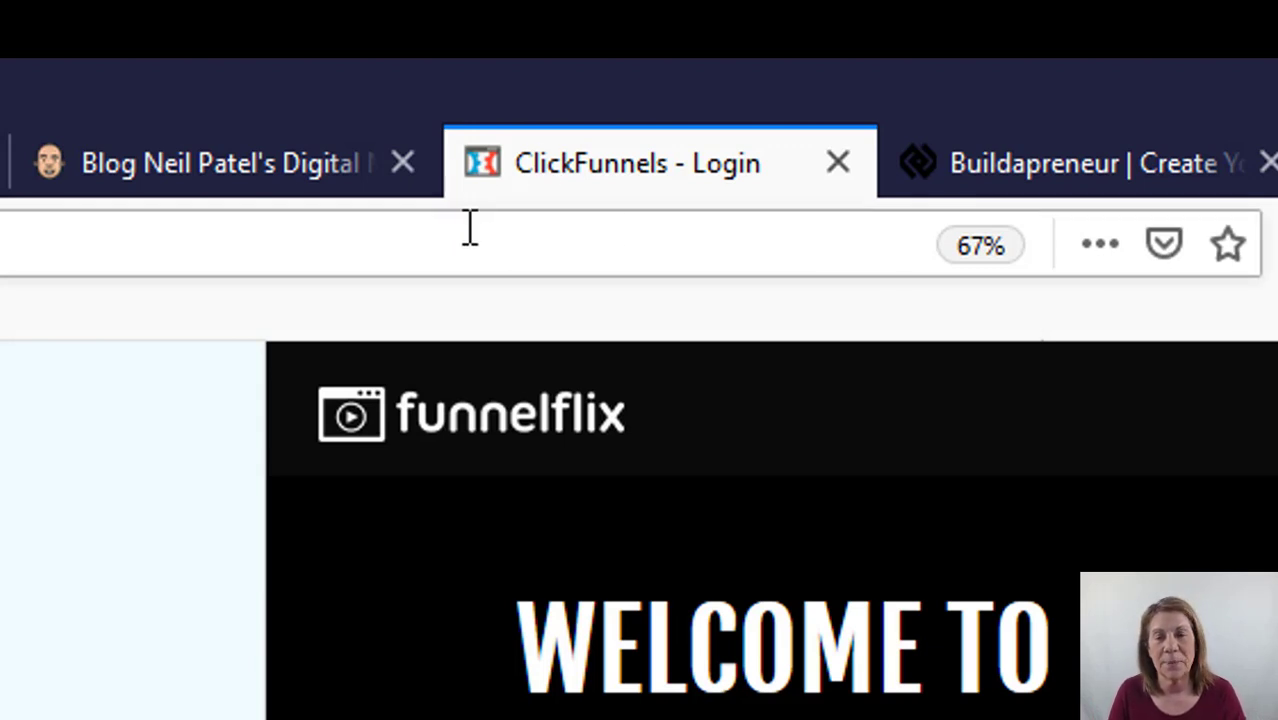
pyautogui.click(1032, 195)
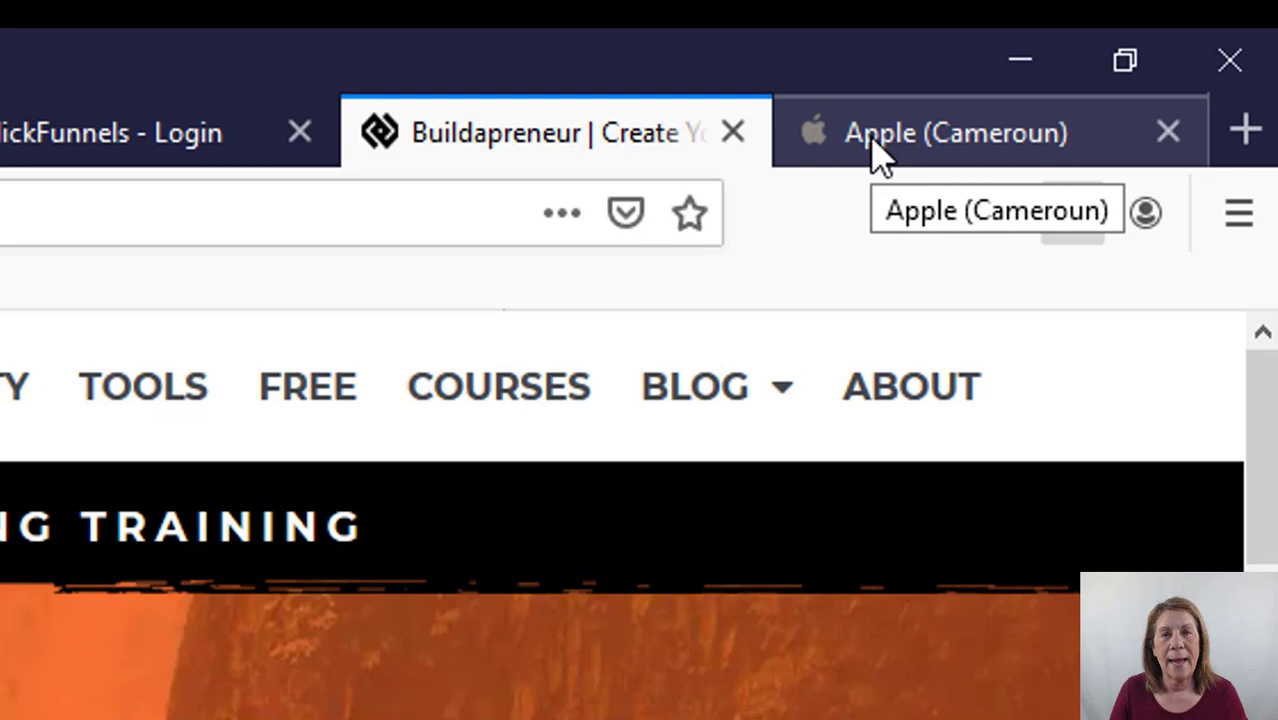
pyautogui.click(876, 156)
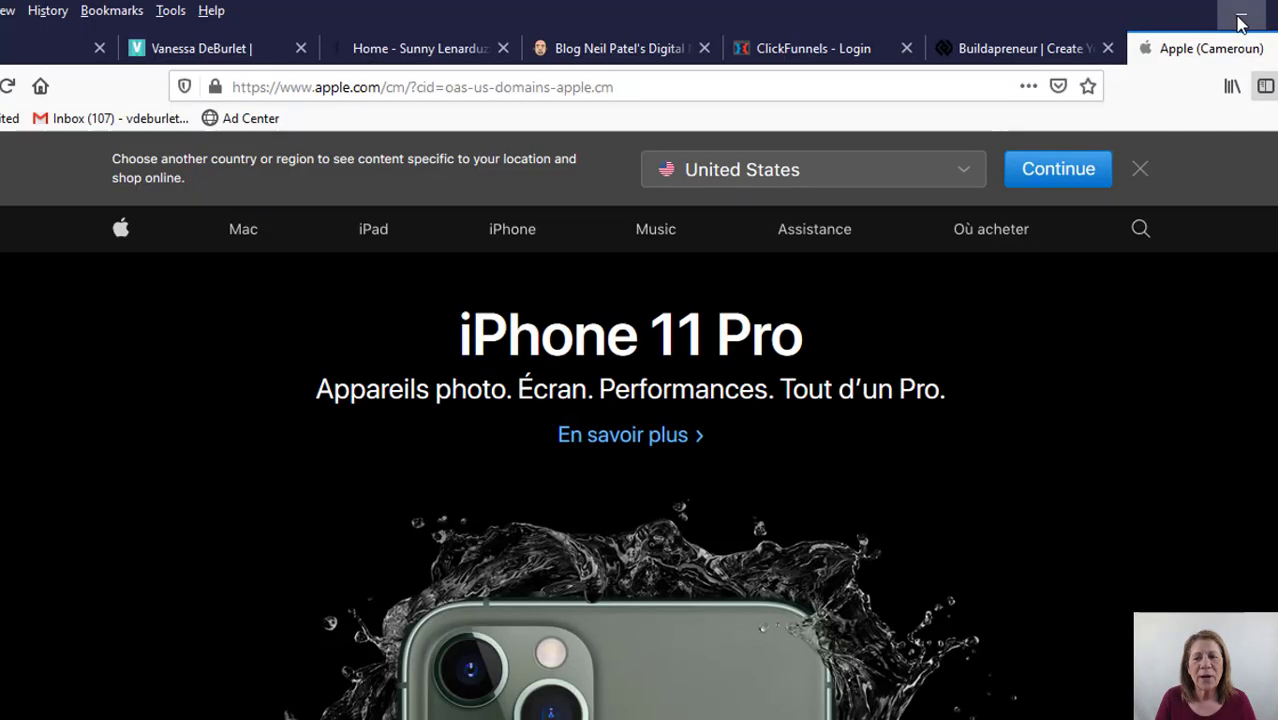
# Switch to the Chrome window and examine the font styles on the fonts.com New Releases page.
pyautogui.click(1240, 22)
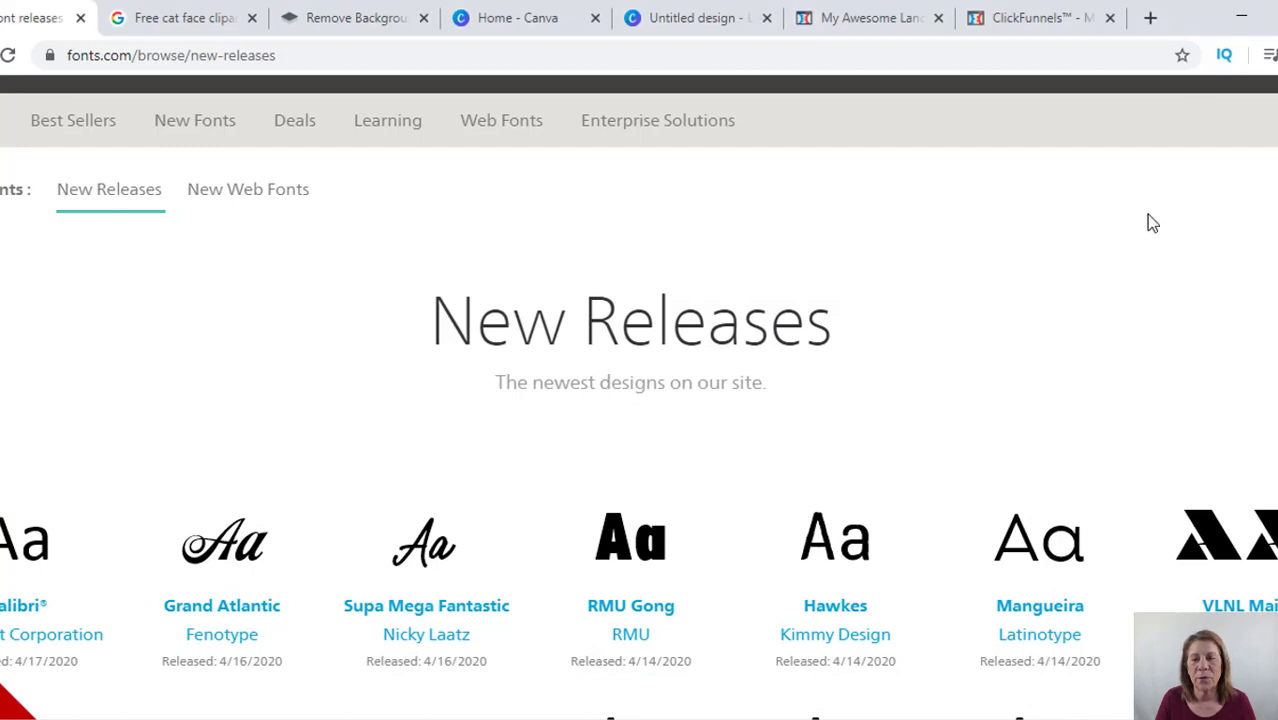
pyautogui.scroll(-1, 638, 400)
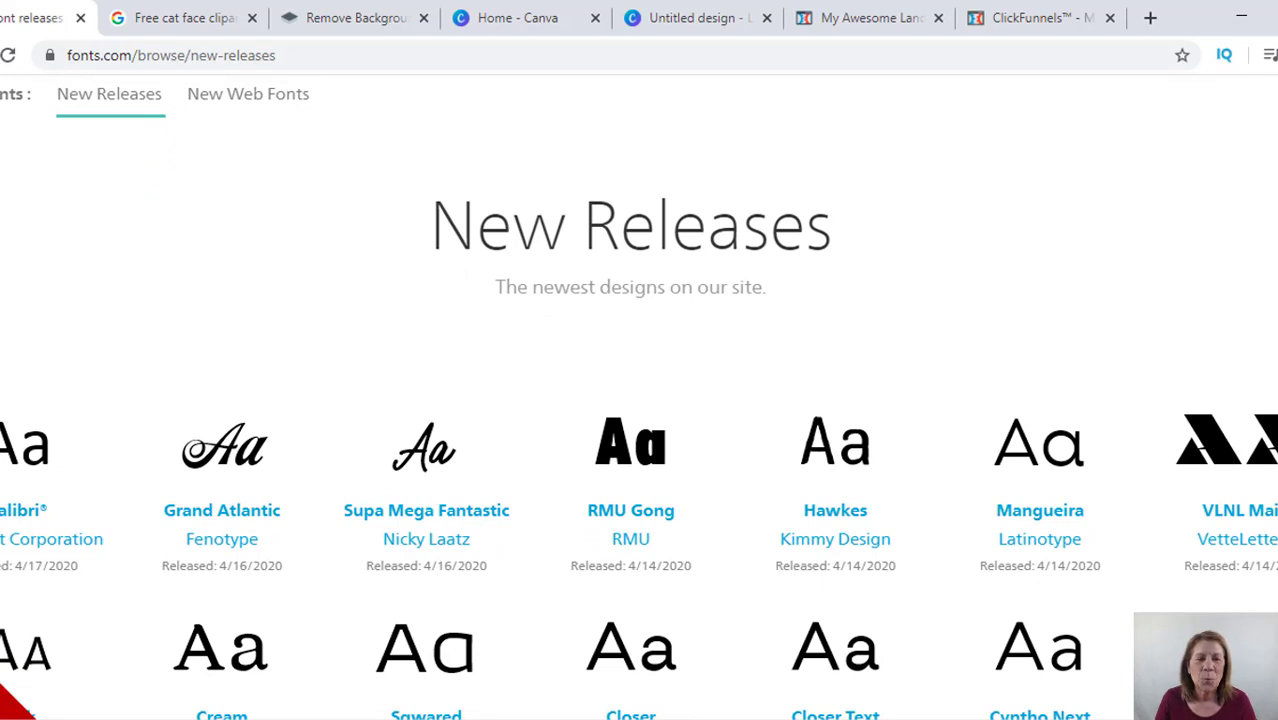
pyautogui.scroll(-2, 638, 400)
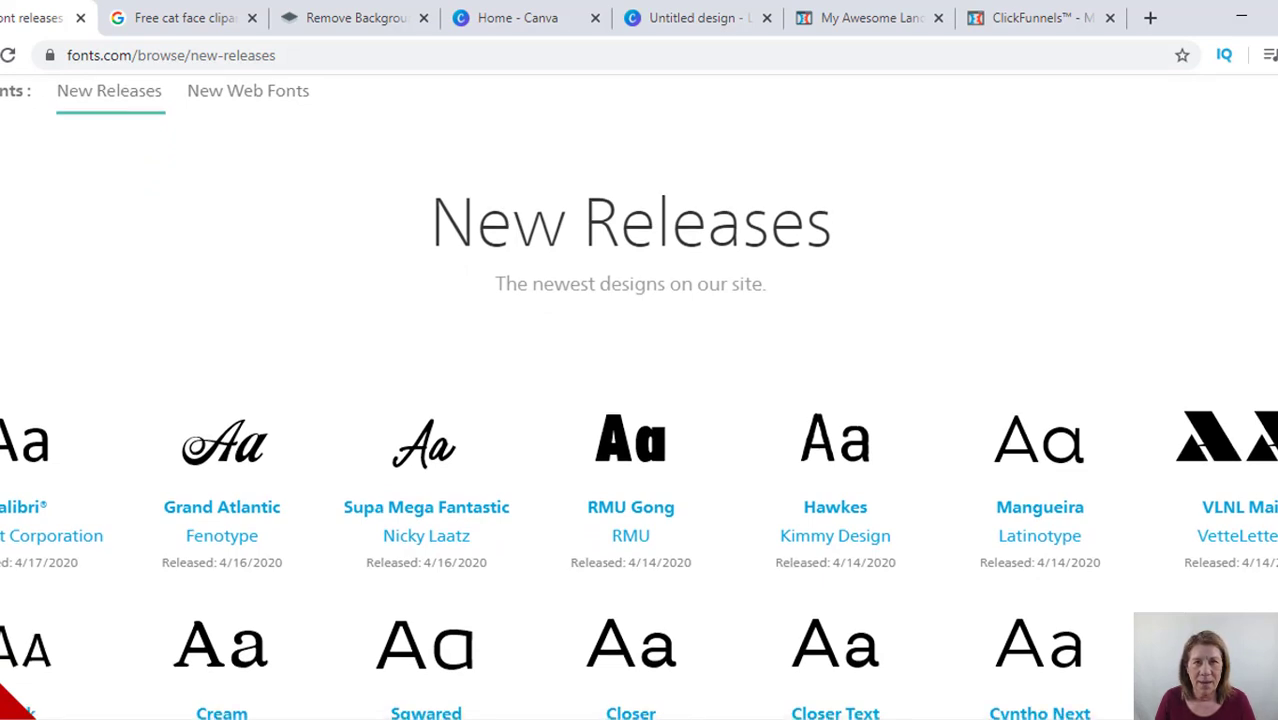
pyautogui.scroll(-1, 638, 400)
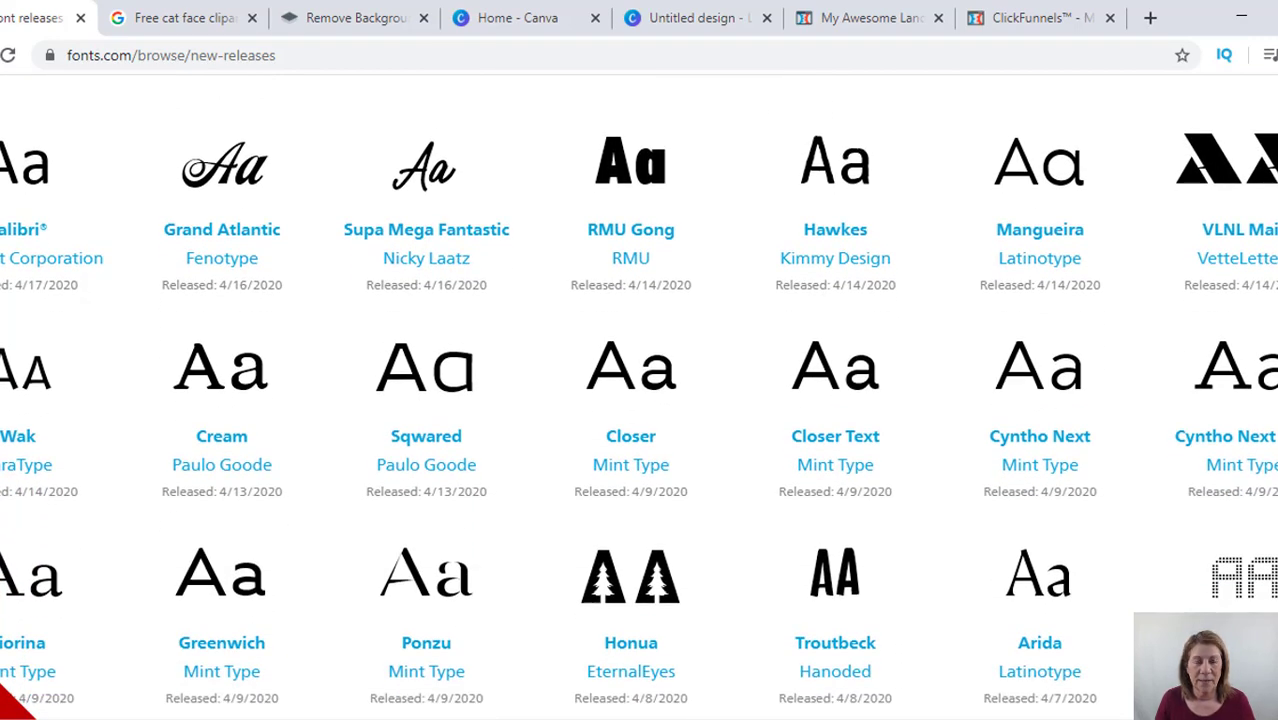
pyautogui.scroll(-3, 638, 400)
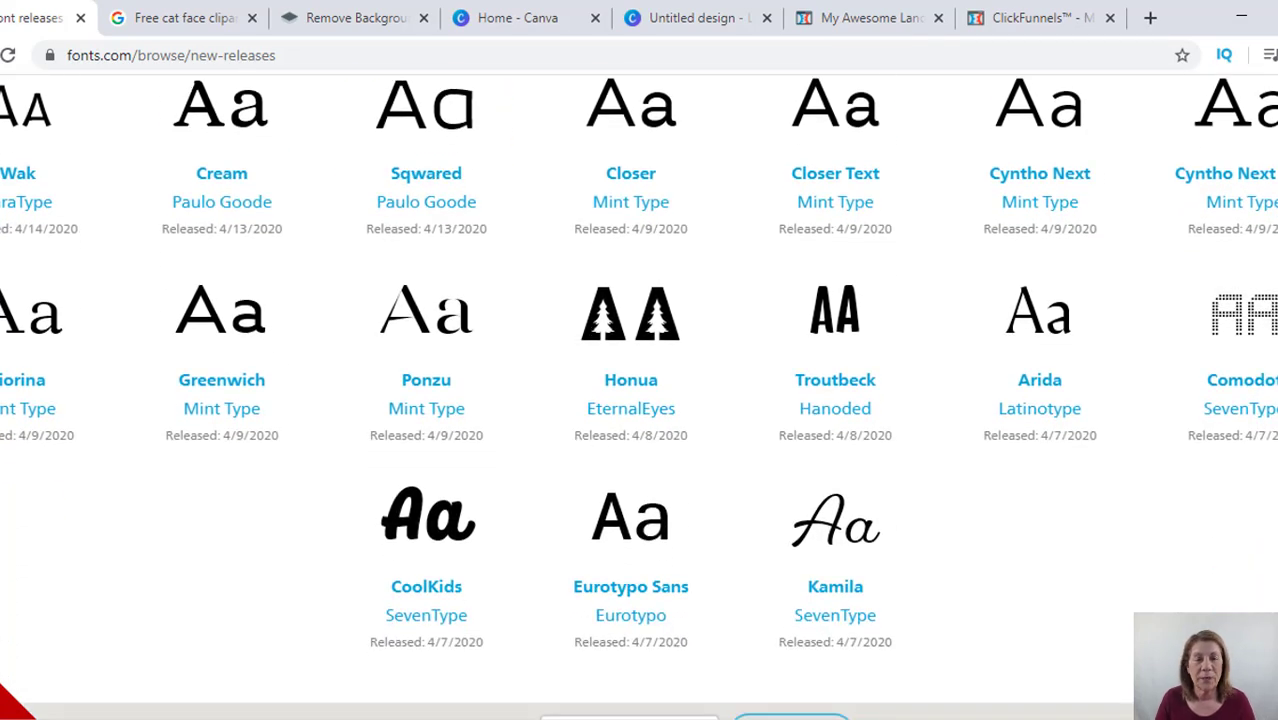
pyautogui.scroll(1, 638, 400)
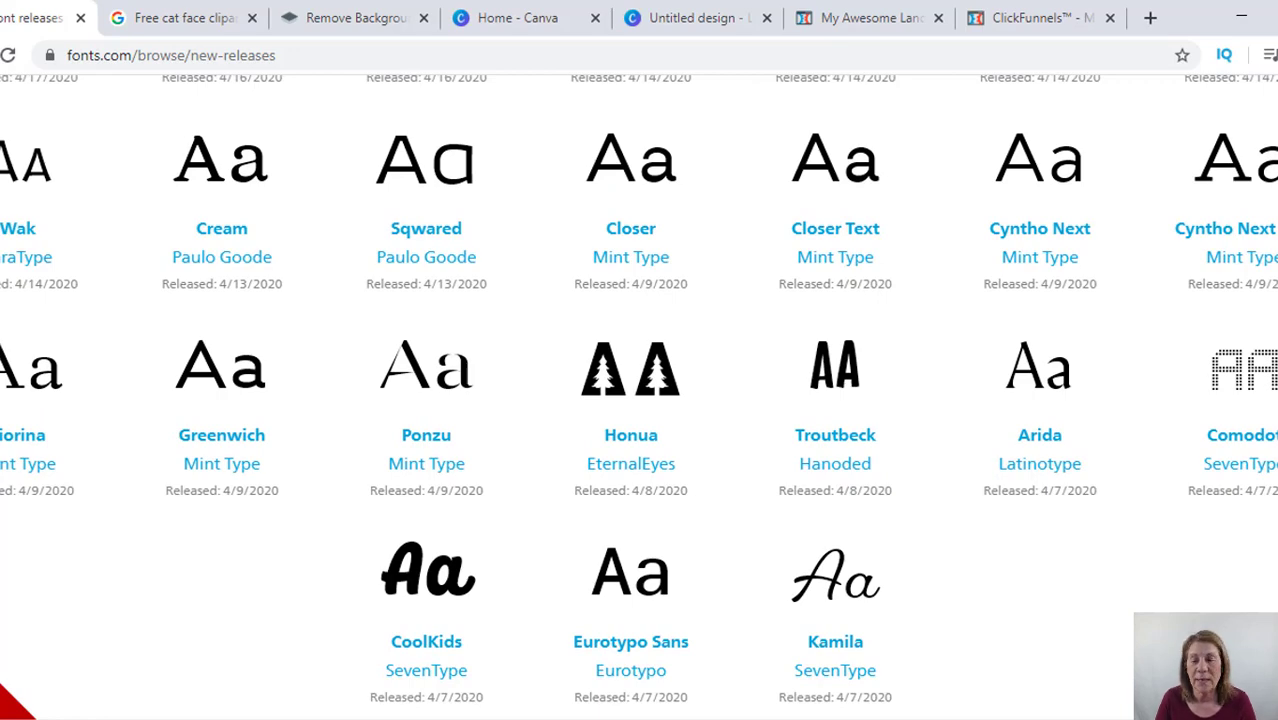
pyautogui.scroll(4, 638, 400)
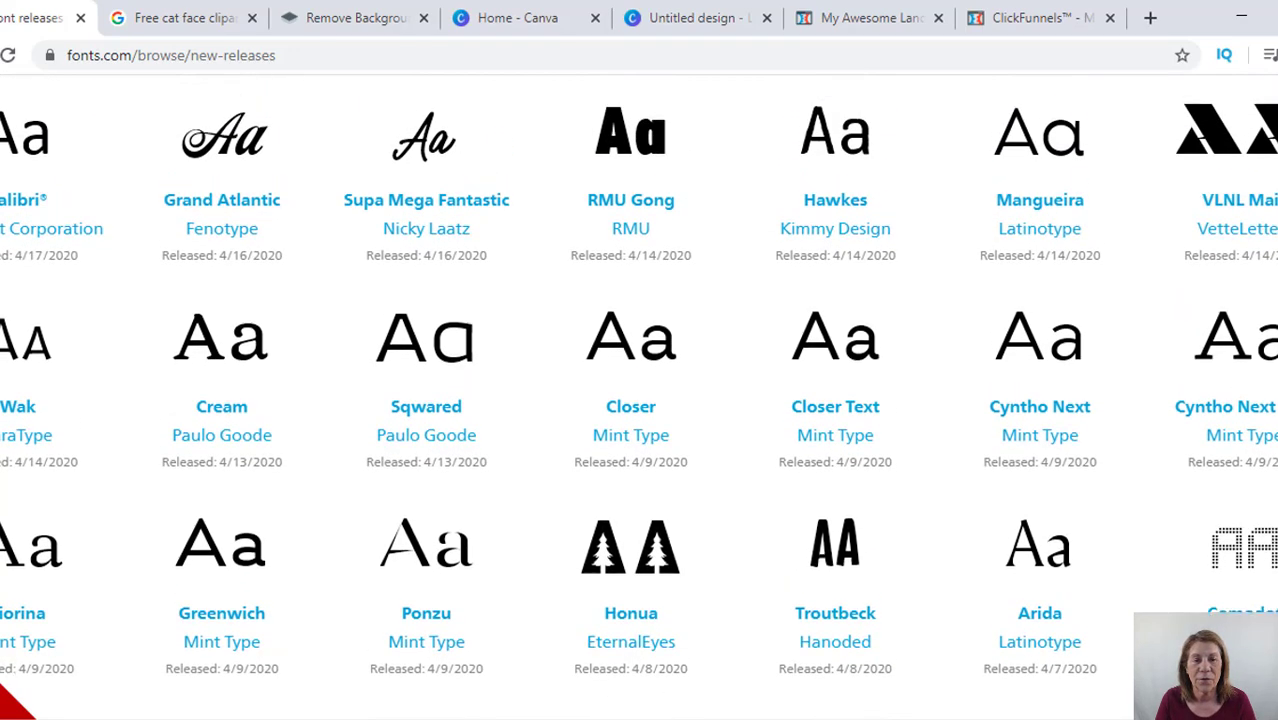
pyautogui.scroll(6, 638, 400)
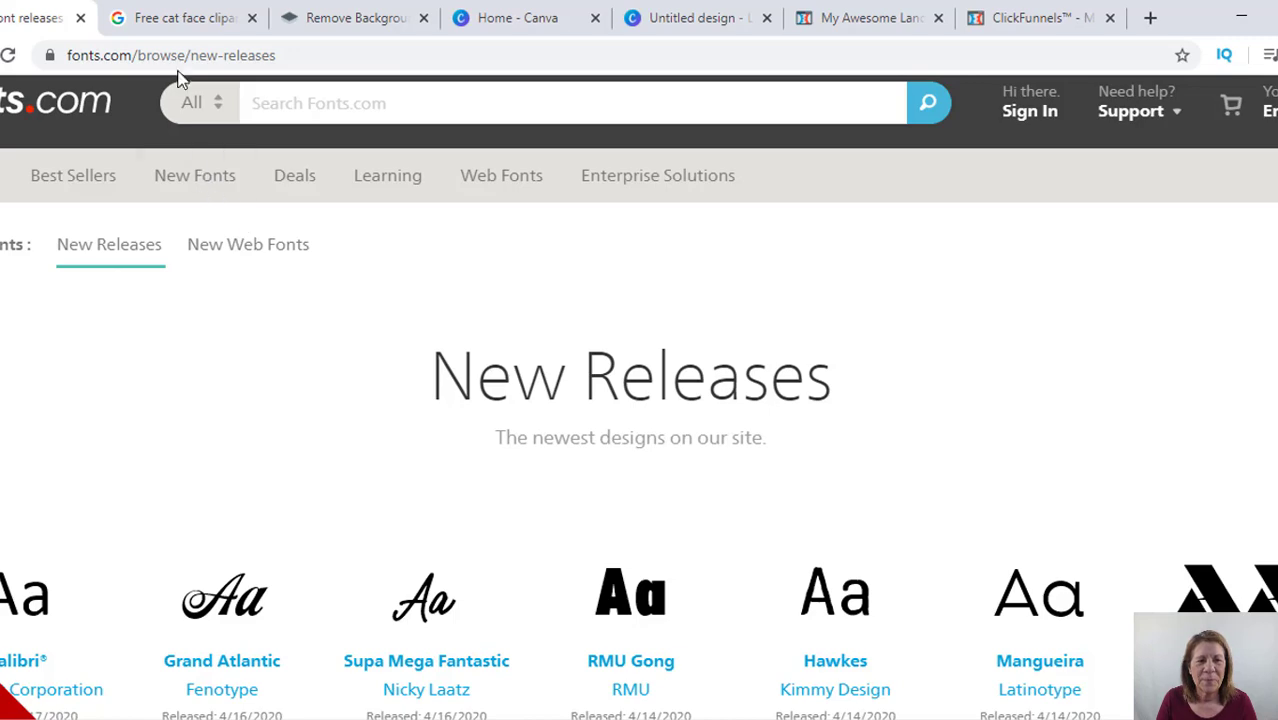
# Capture a rectangular snip of the orange striped cat from the free cat face clipart results with Snipping Tool.
pyautogui.click(179, 20)
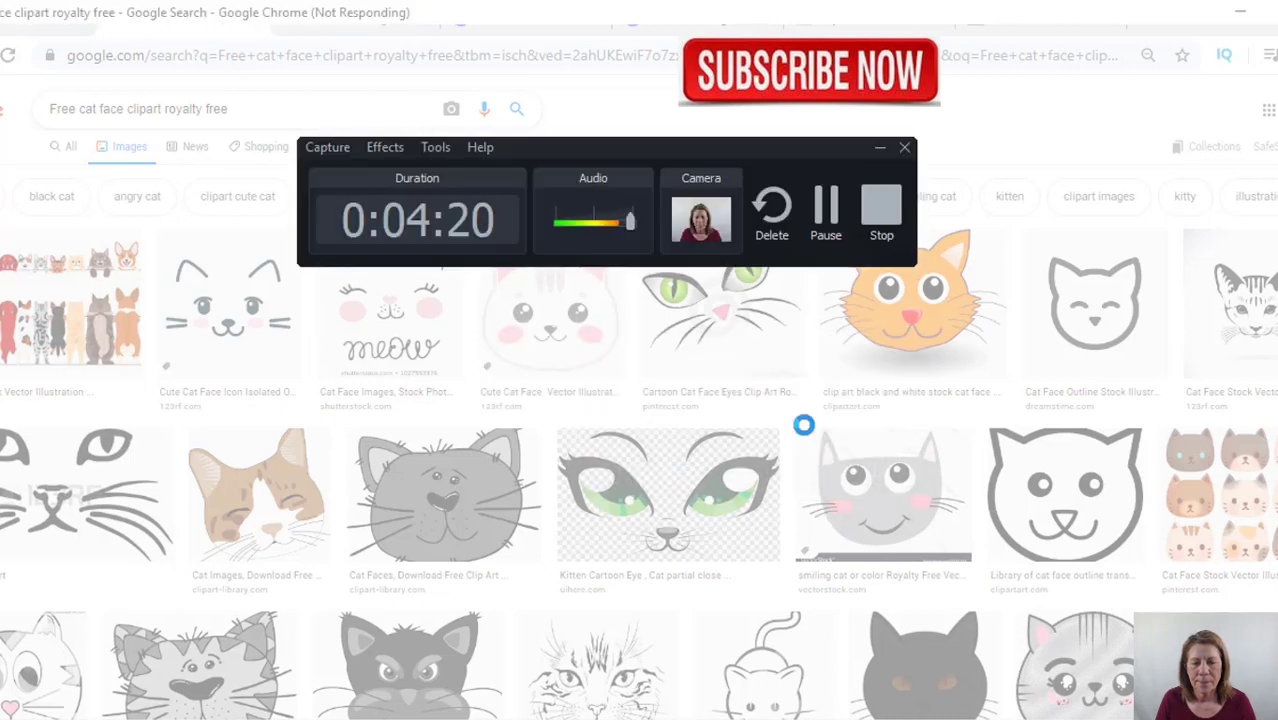
pyautogui.click(828, 222)
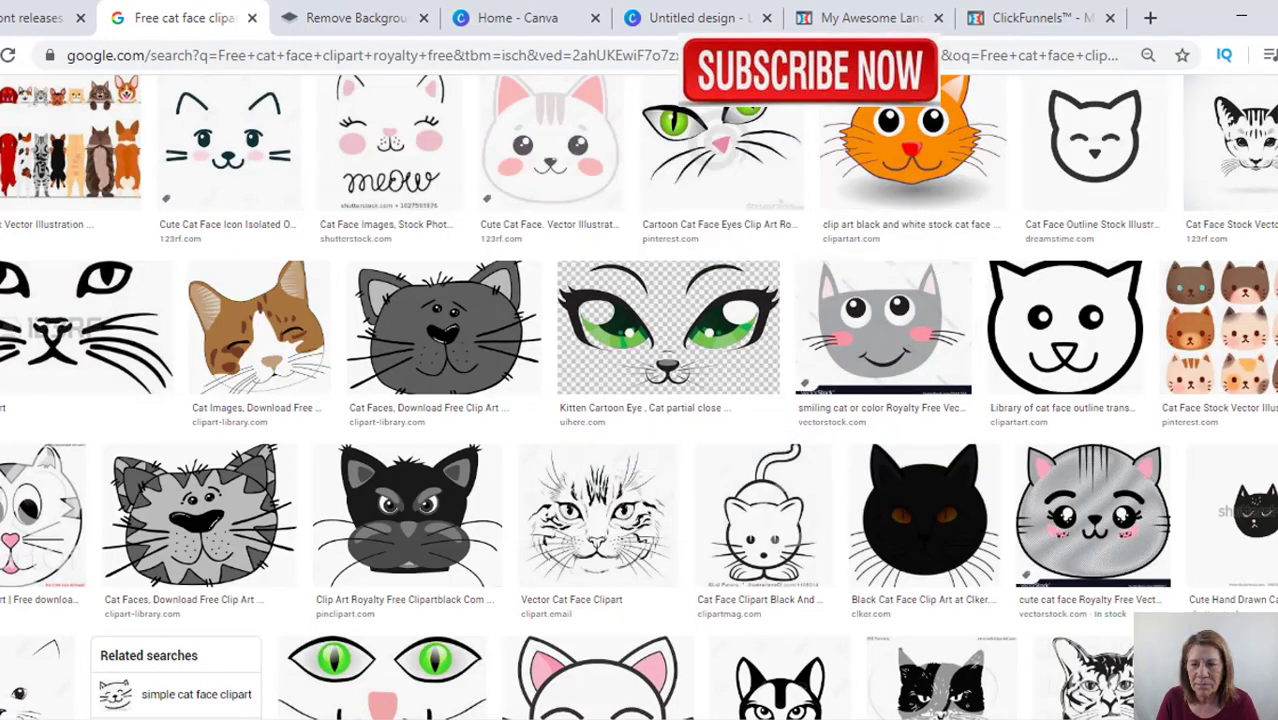
pyautogui.scroll(-3, 795, 518)
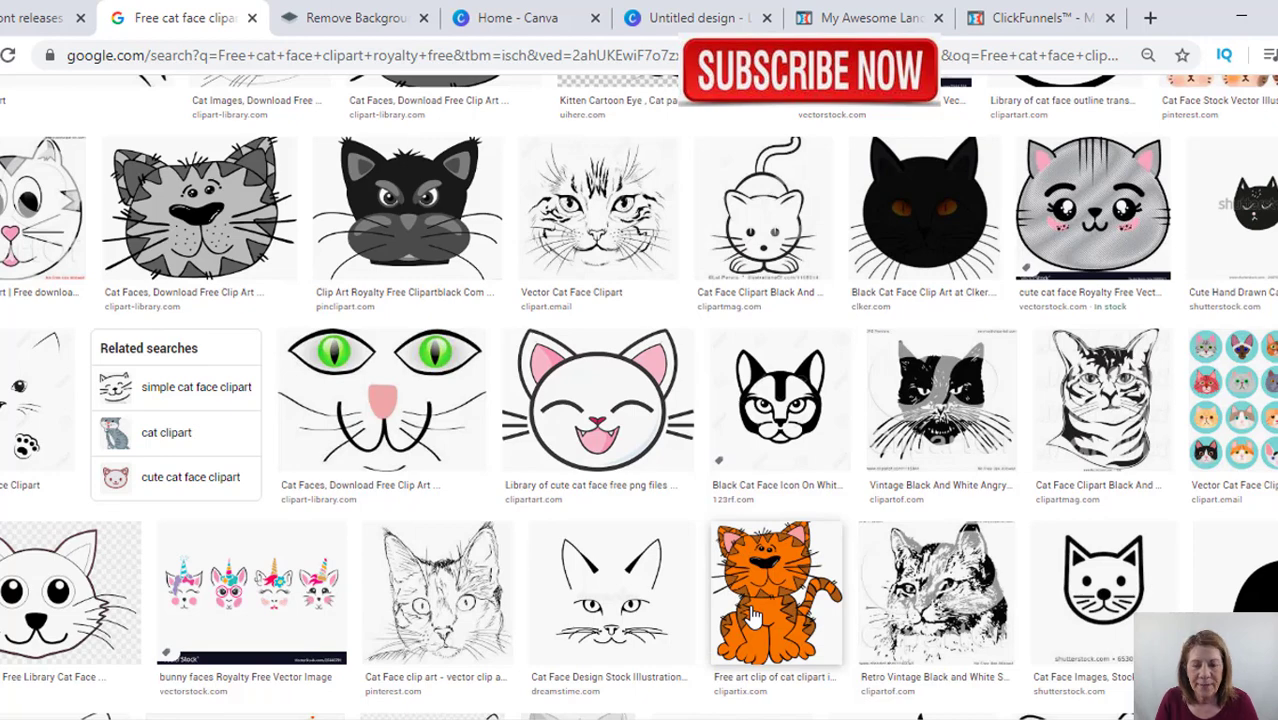
pyautogui.scroll(-3, 638, 397)
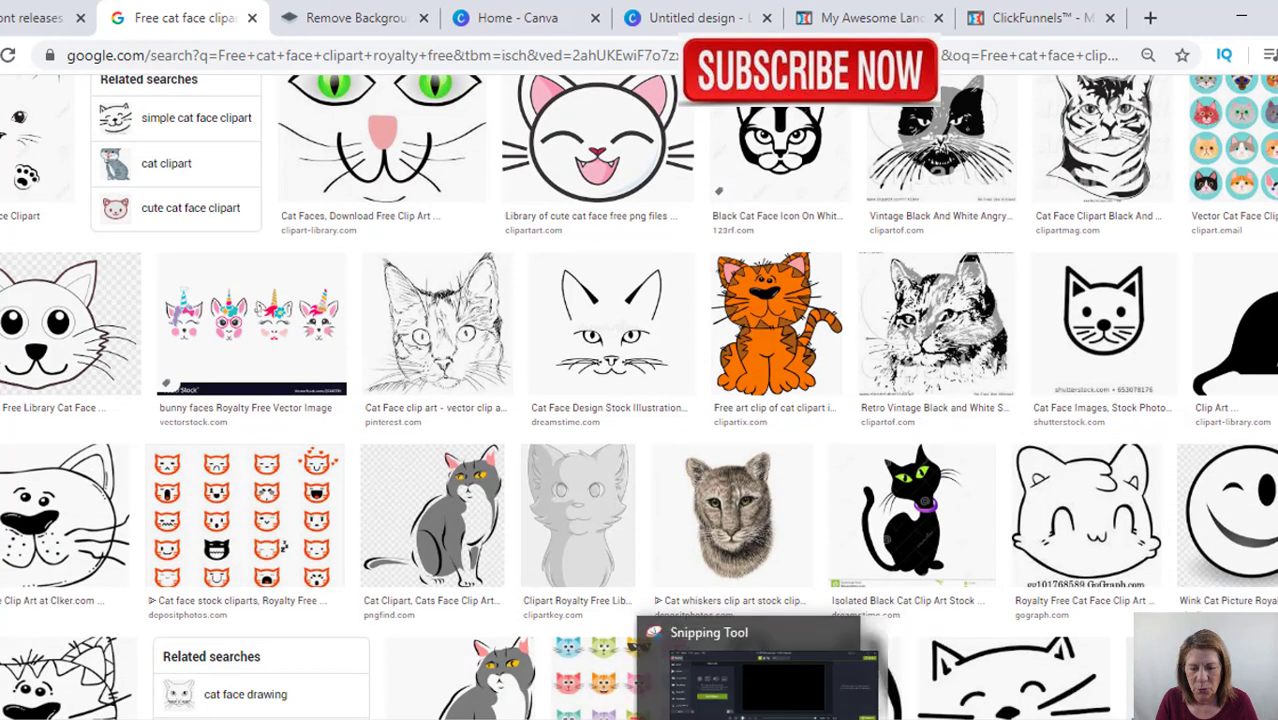
pyautogui.click(757, 675)
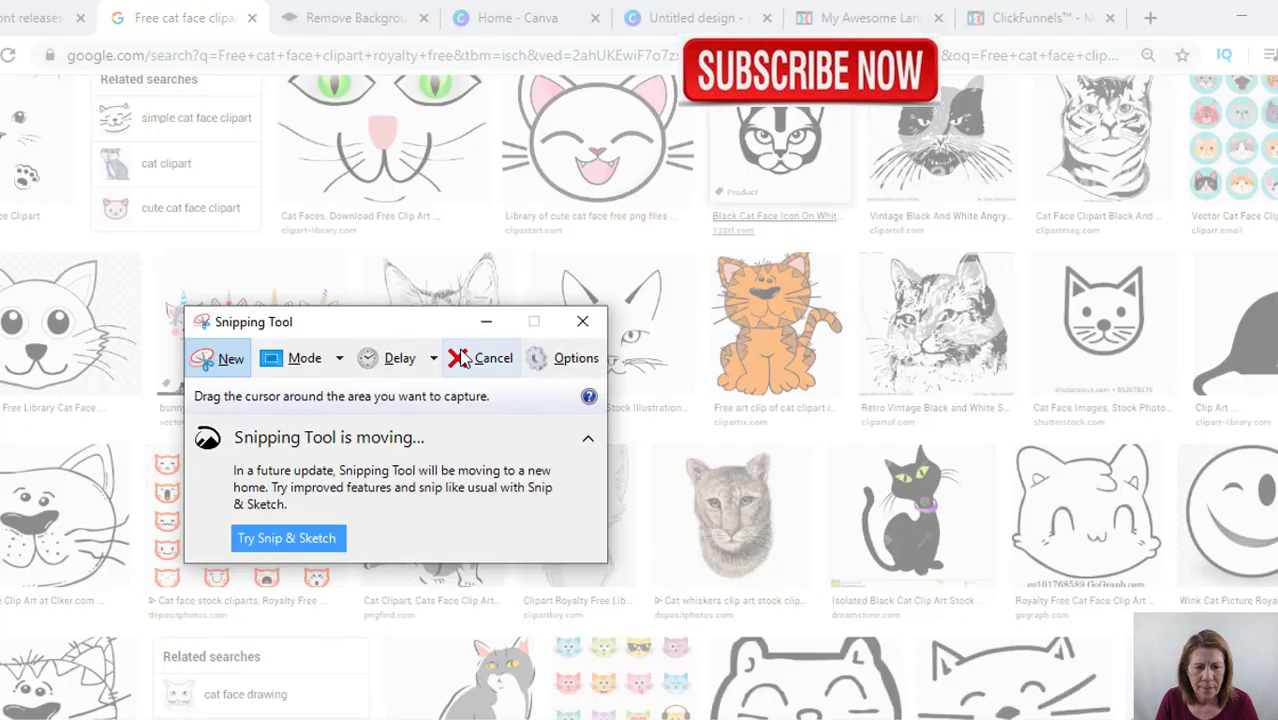
pyautogui.click(339, 358)
pyautogui.click(330, 416)
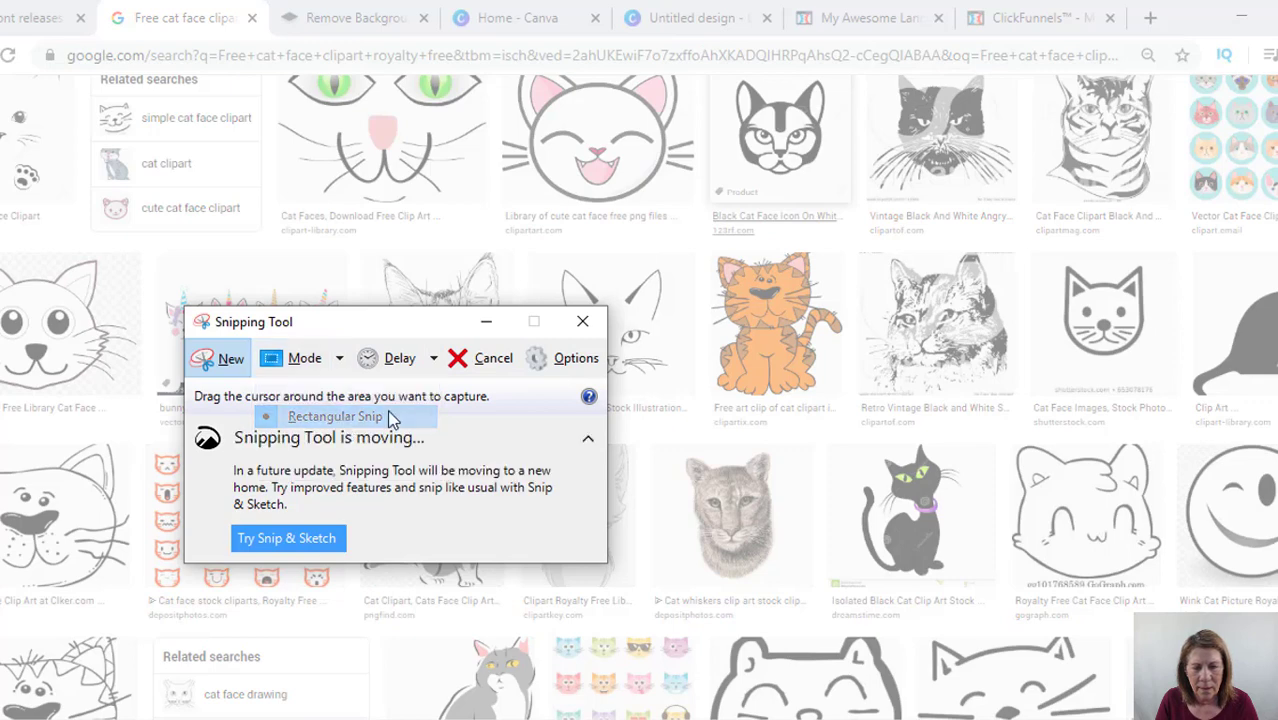
pyautogui.moveTo(709, 252); pyautogui.dragTo(846, 396)
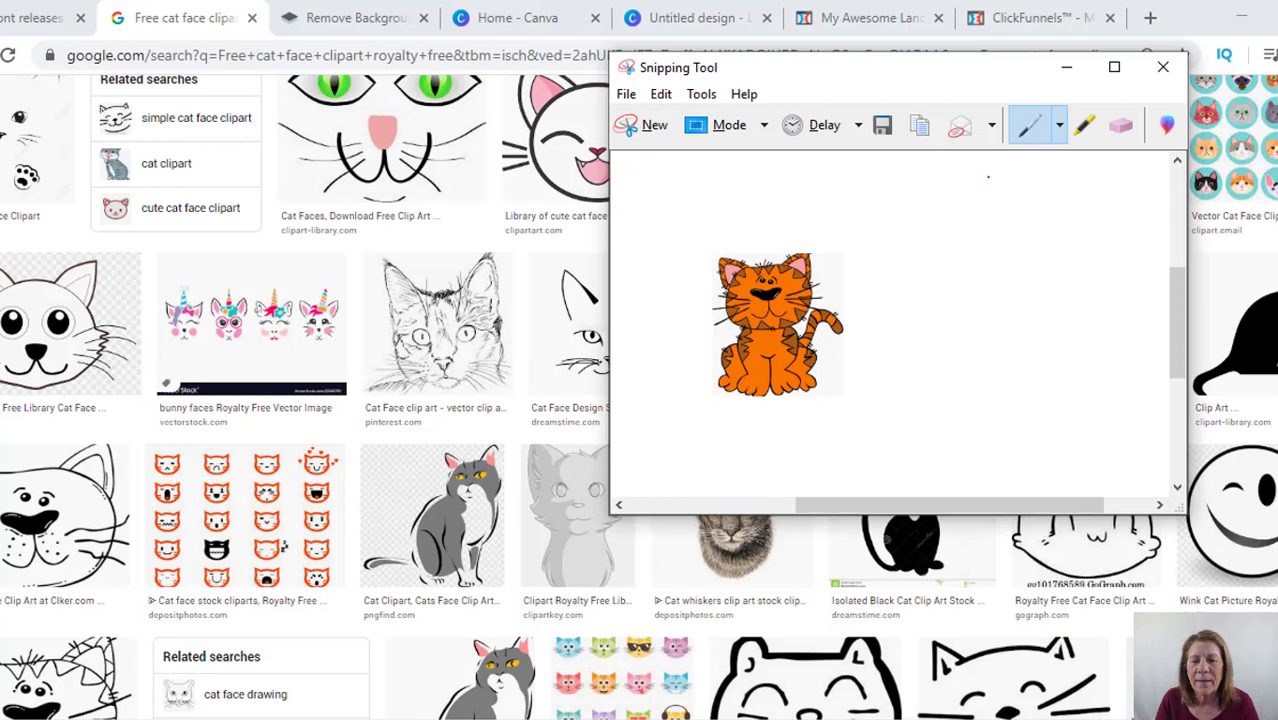
pyautogui.click(1065, 71)
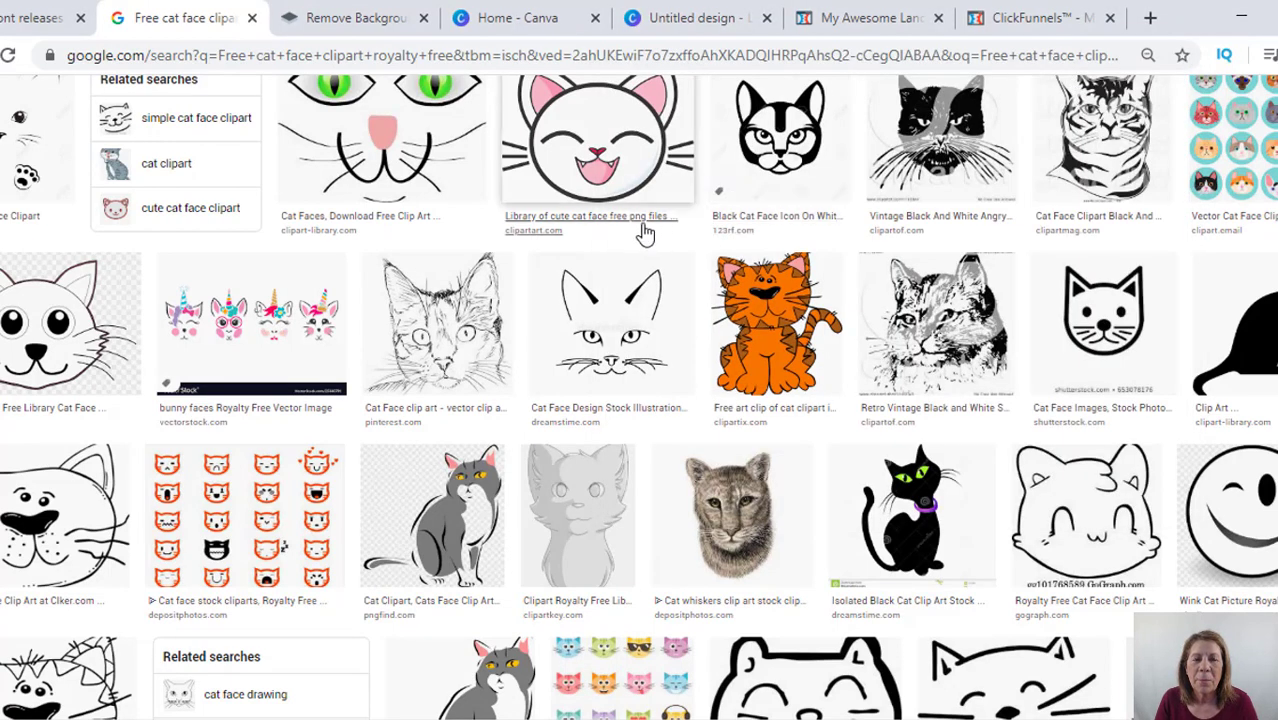
# Switch to Canva's untitled logo design and apply the free plain gray textured background.
pyautogui.click(516, 25)
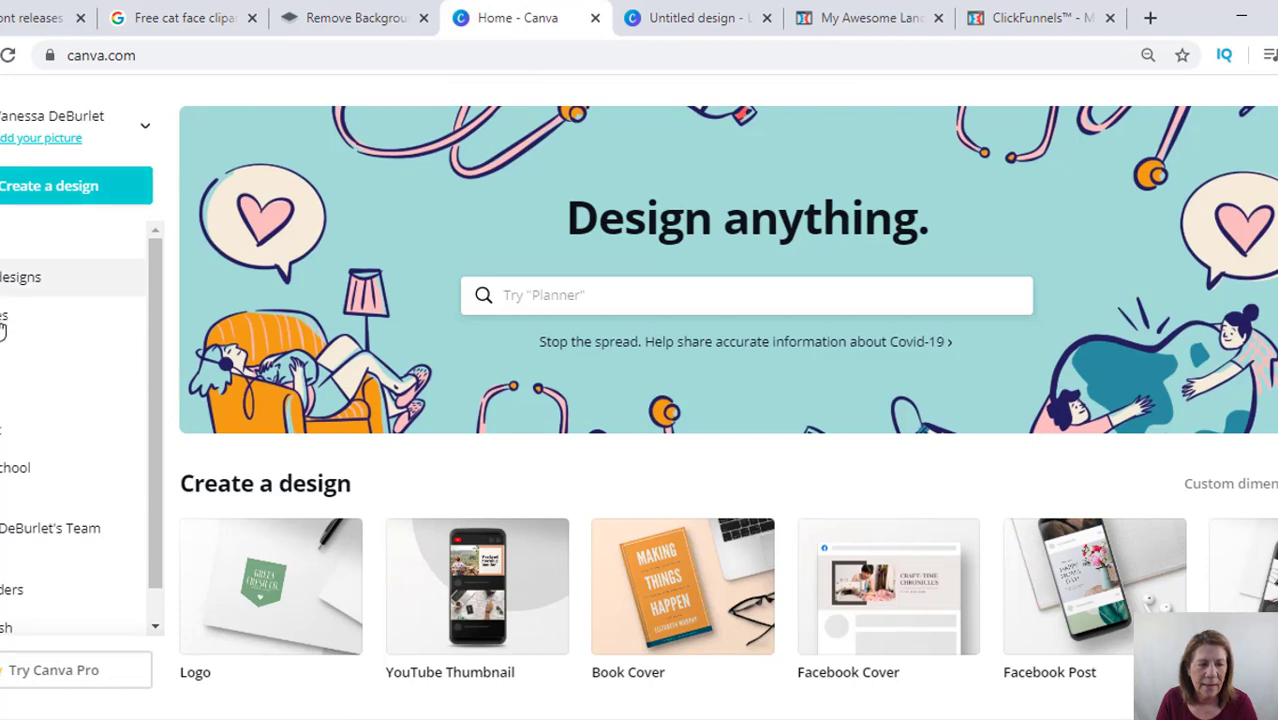
pyautogui.click(46, 190)
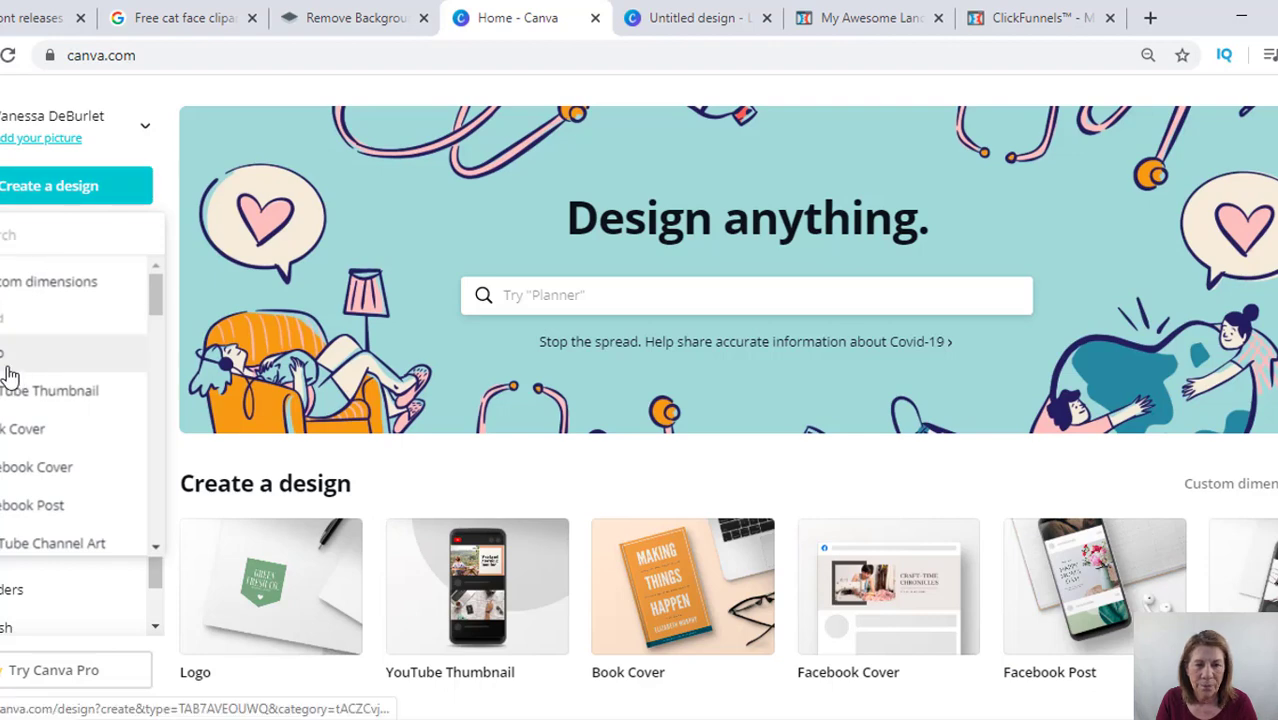
pyautogui.click(685, 30)
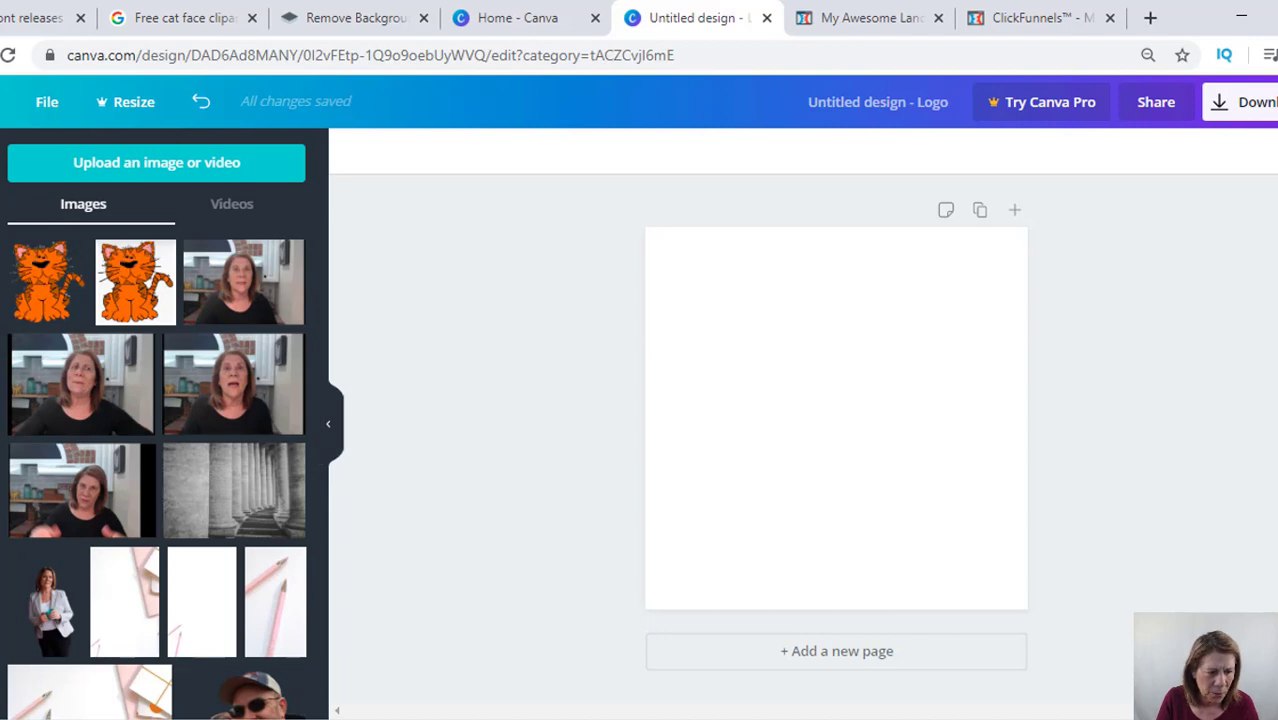
pyautogui.click(1, 325)
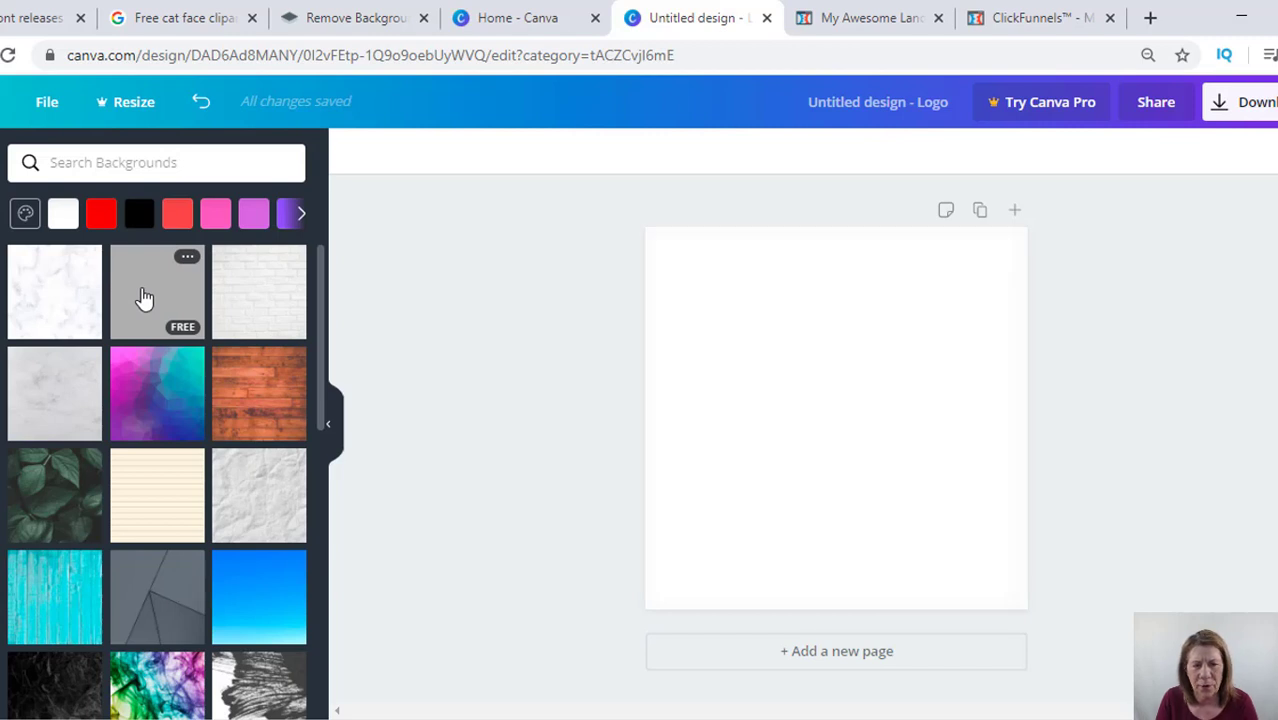
pyautogui.click(145, 298)
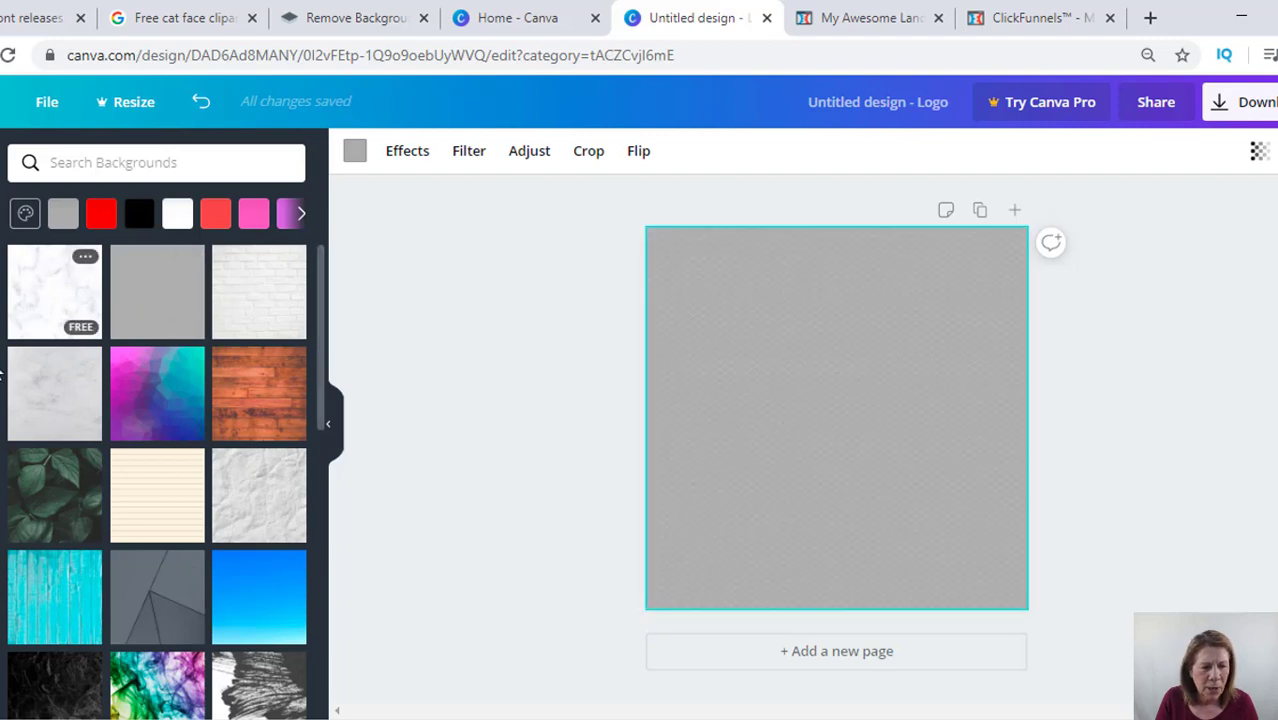
# Place the uploaded orange cat image with the white backdrop on the logo, shift it up and left, and enlarge it.
pyautogui.click(6, 422)
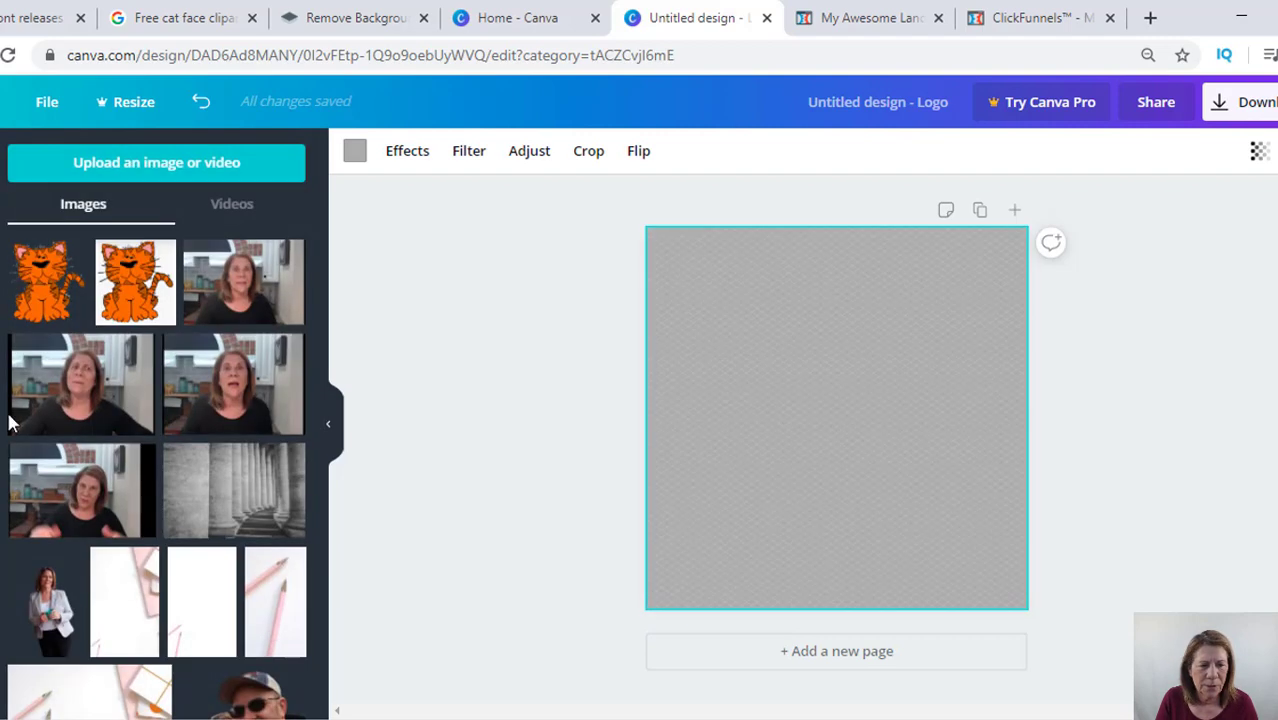
pyautogui.click(138, 306)
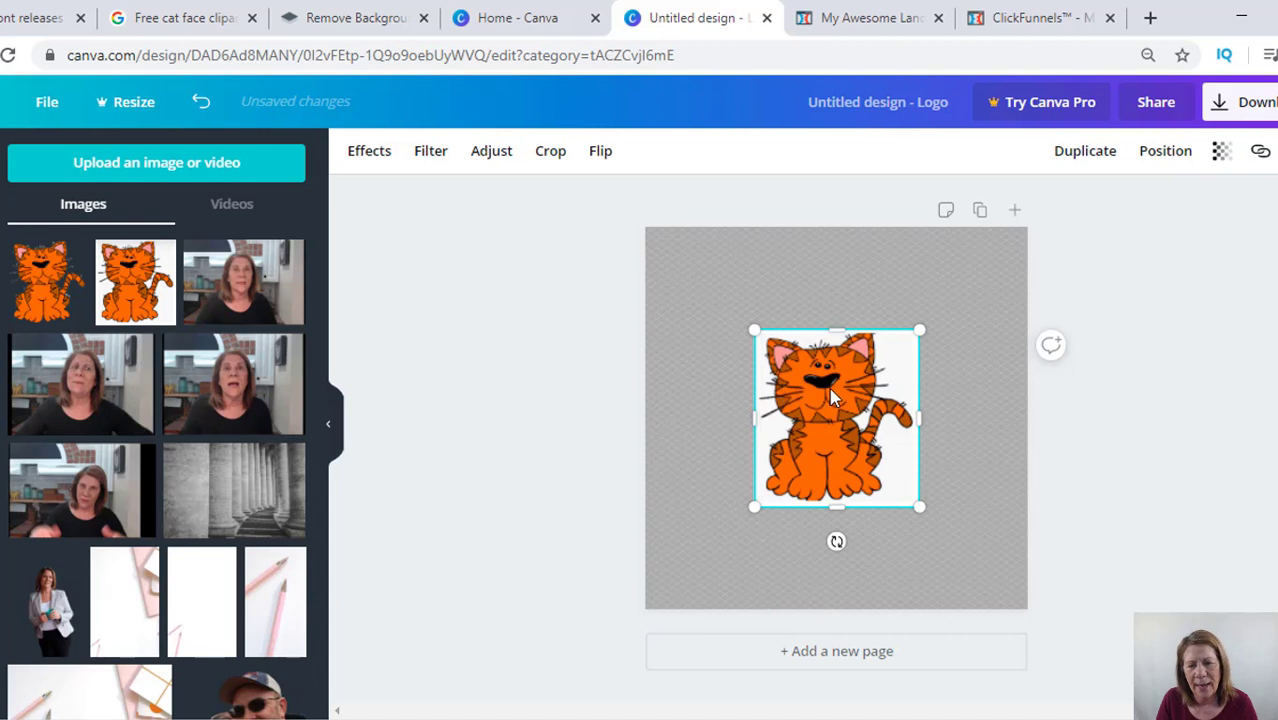
pyautogui.moveTo(790, 355); pyautogui.dragTo(744, 313)
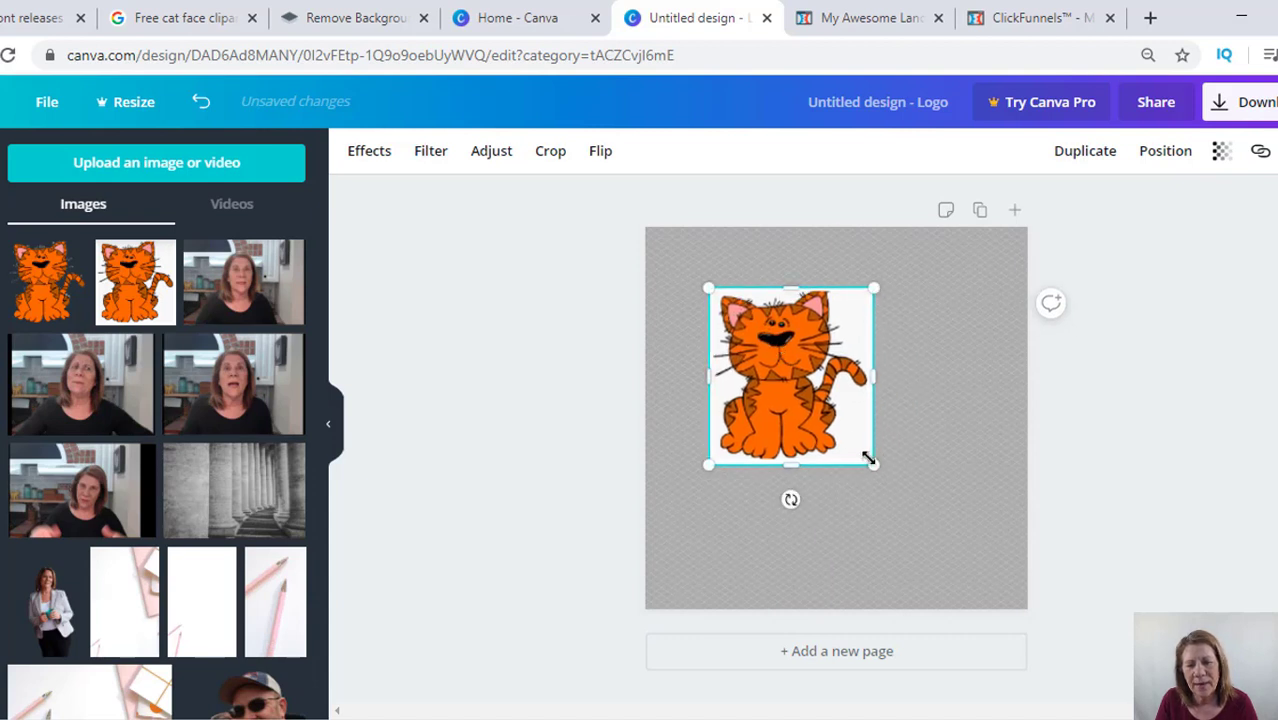
pyautogui.moveTo(873, 463); pyautogui.dragTo(960, 540)
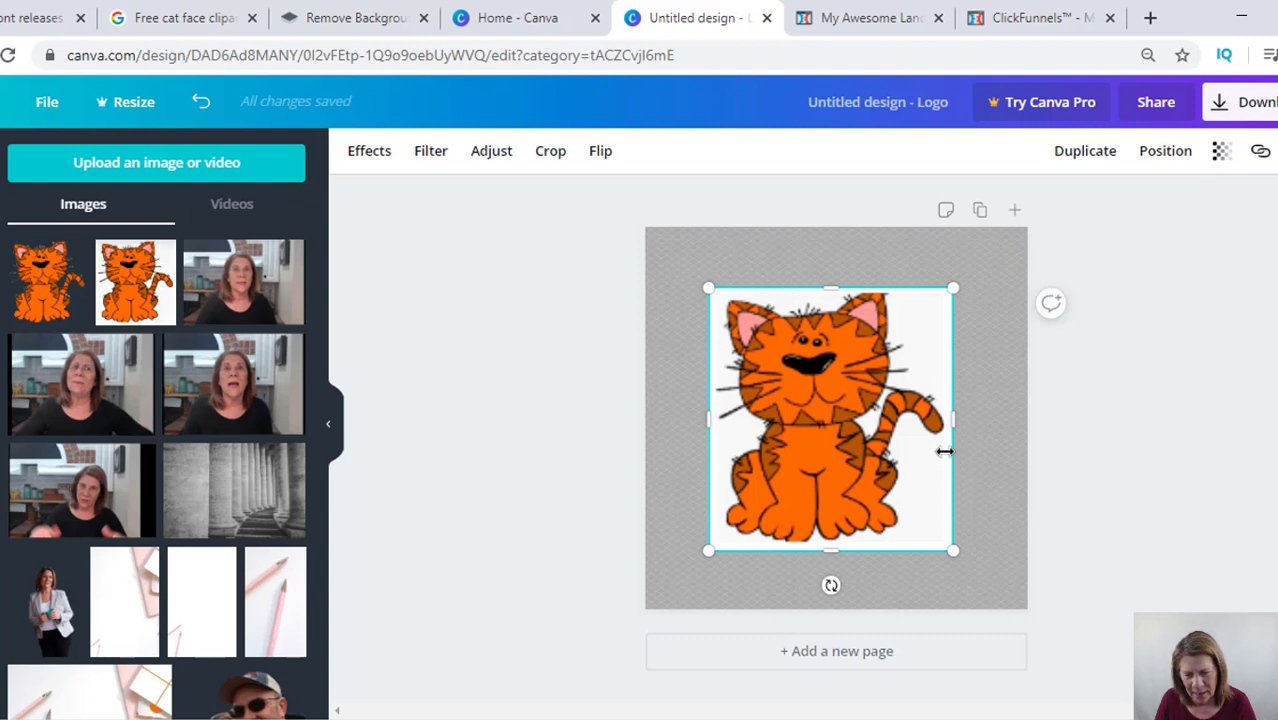
pyautogui.click(985, 487)
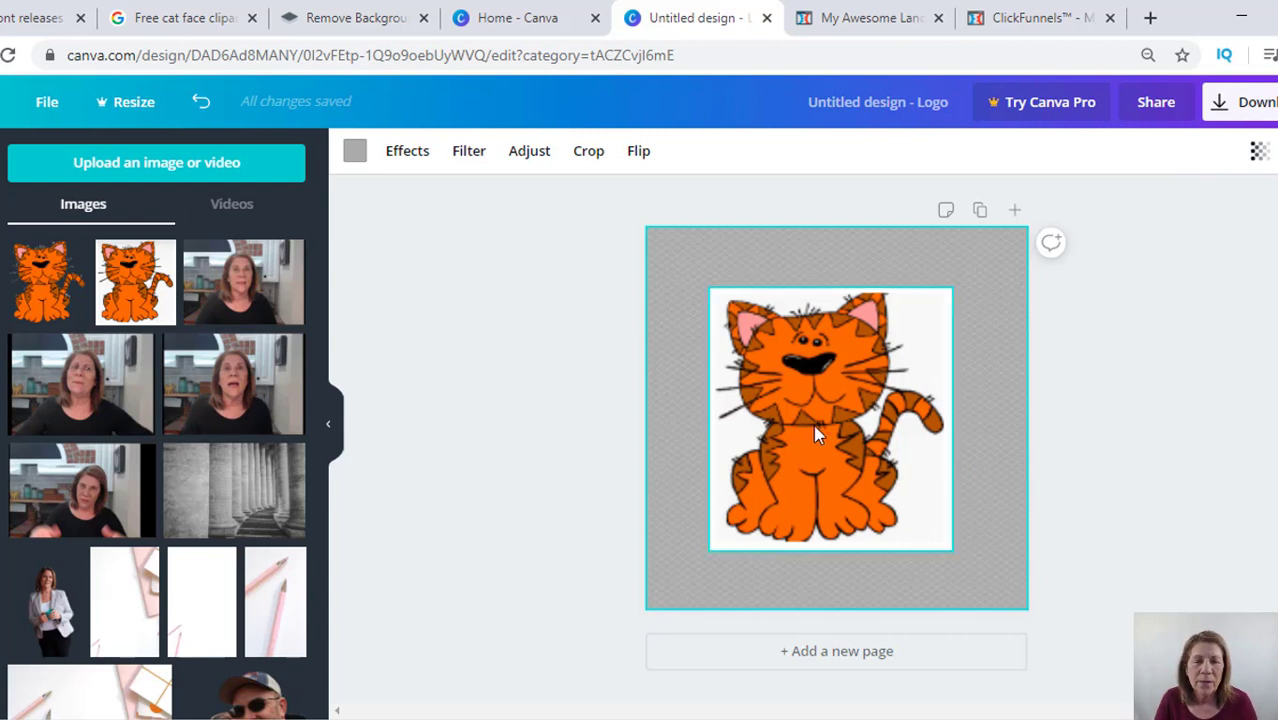
# Switch to remove.bg and upload the cat image from the Desktop to remove its background.
pyautogui.click(342, 25)
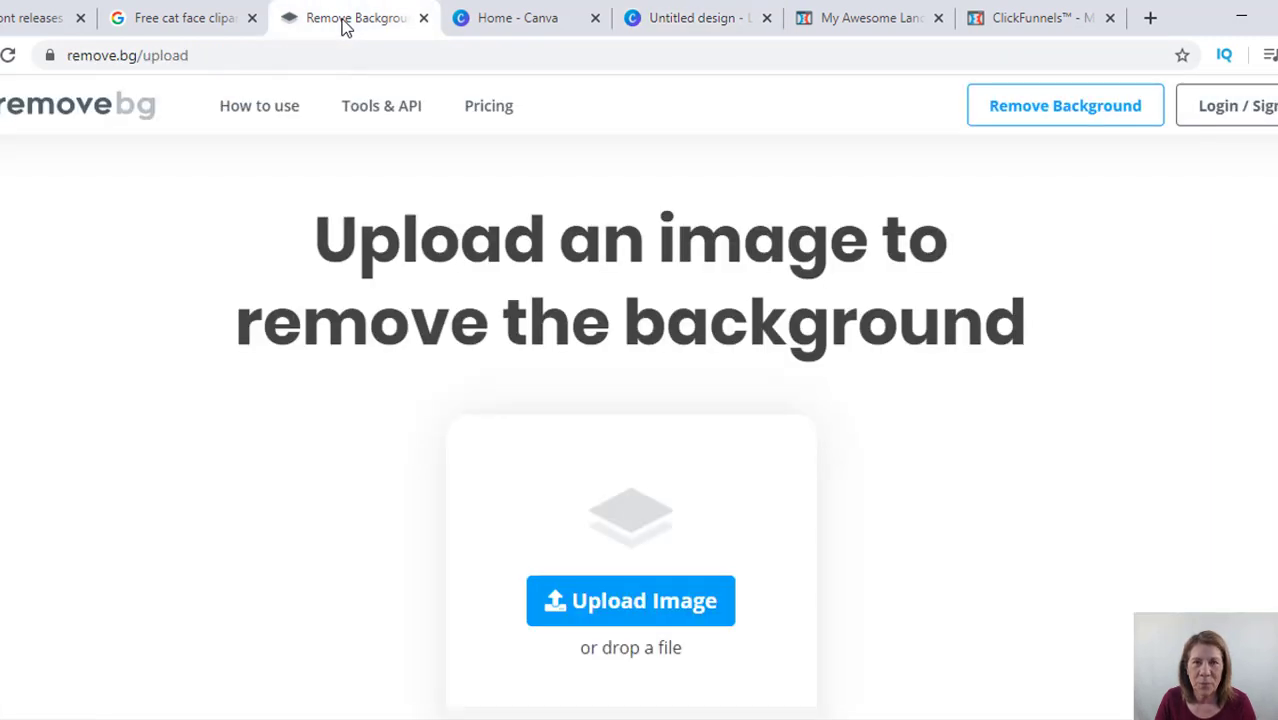
pyautogui.click(681, 612)
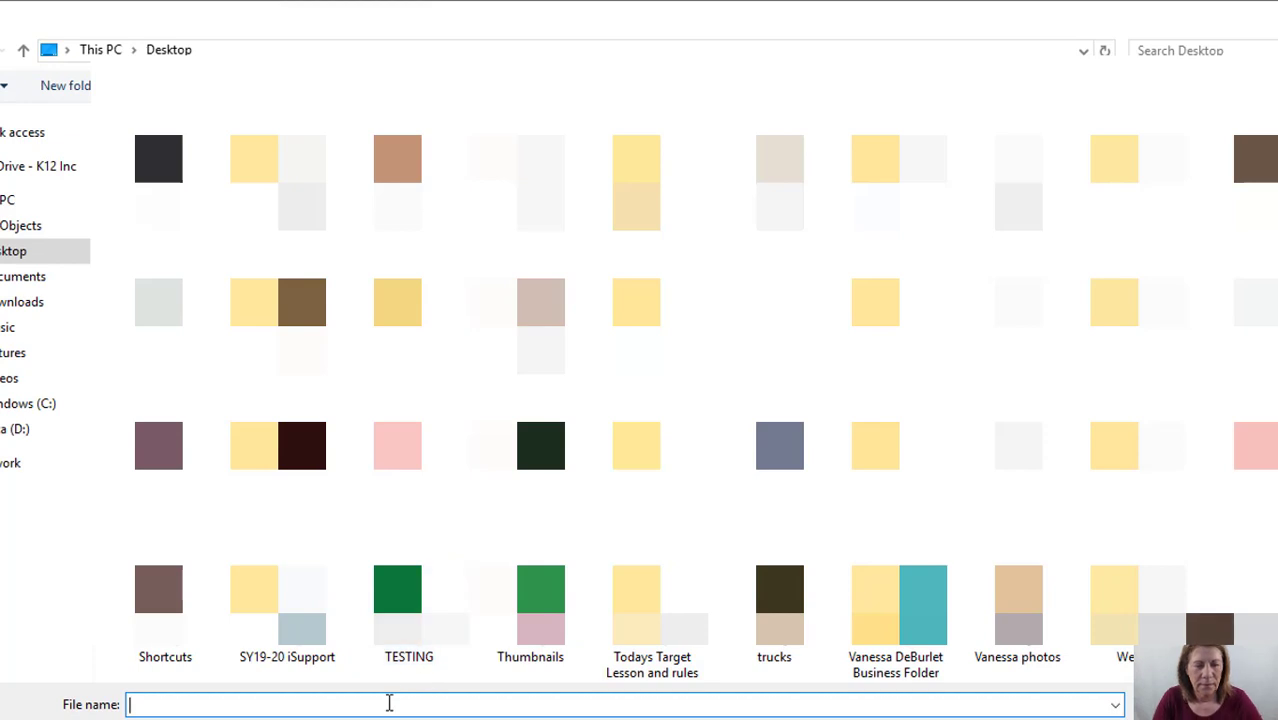
pyautogui.write('cat')
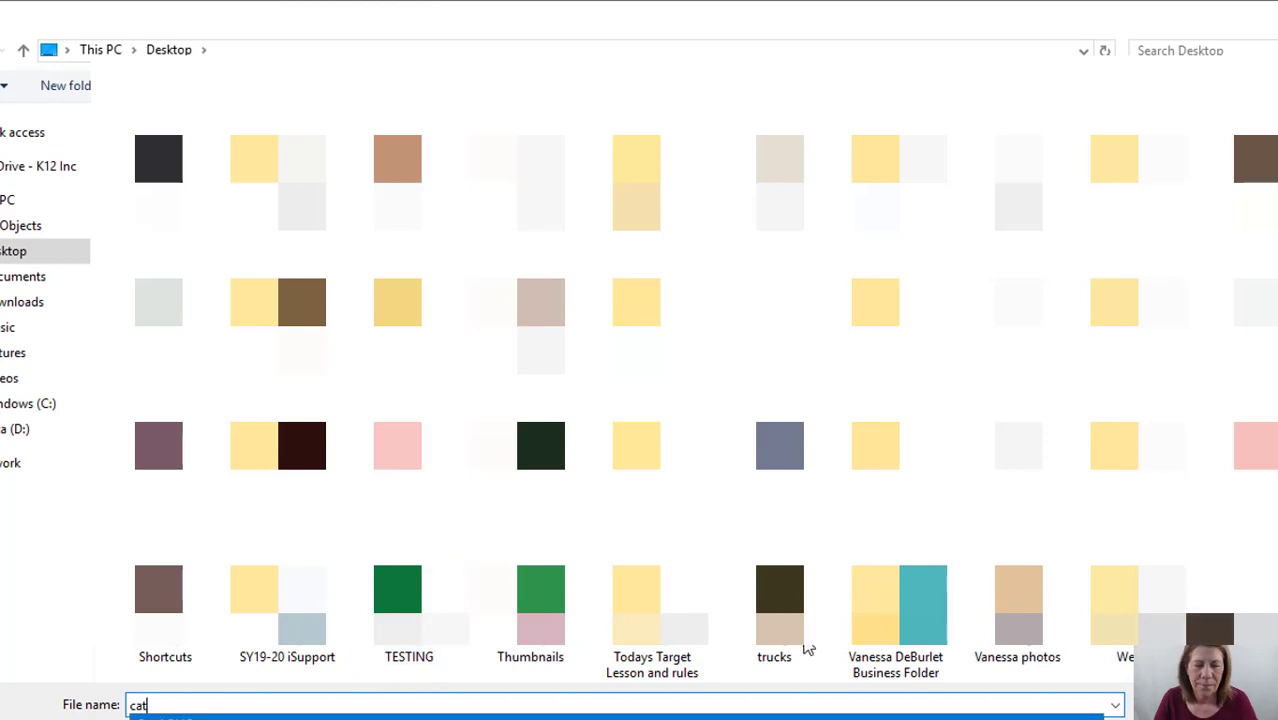
pyautogui.press('Down')
pyautogui.press('Return')
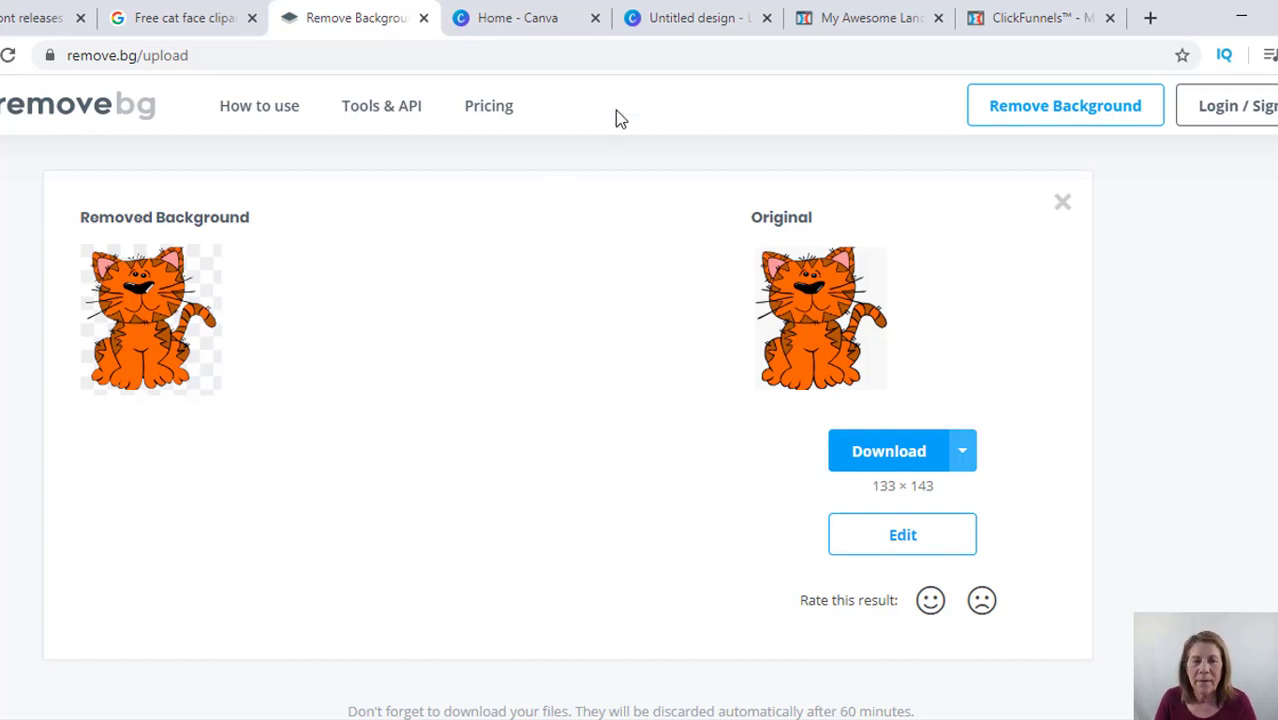
# Return to the Canva logo, replace the white-backed cat with the uploaded transparent cat, and position it near the middle of the canvas.
pyautogui.click(688, 20)
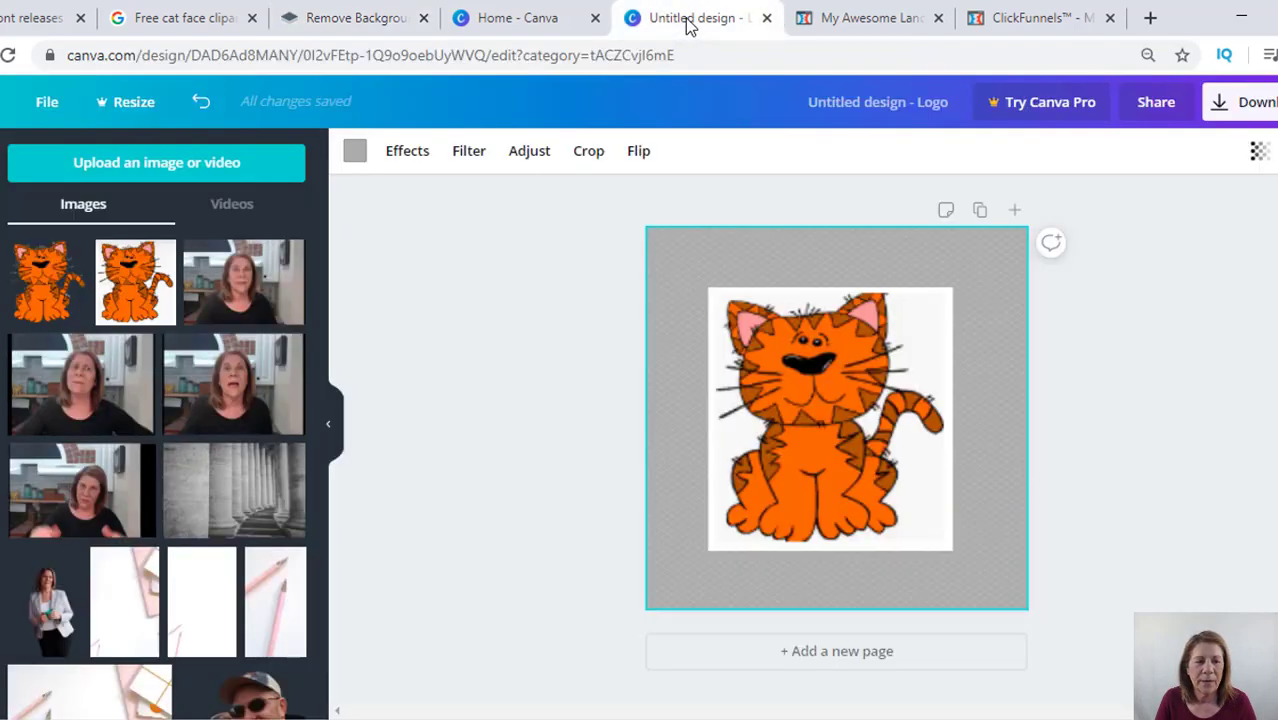
pyautogui.click(212, 166)
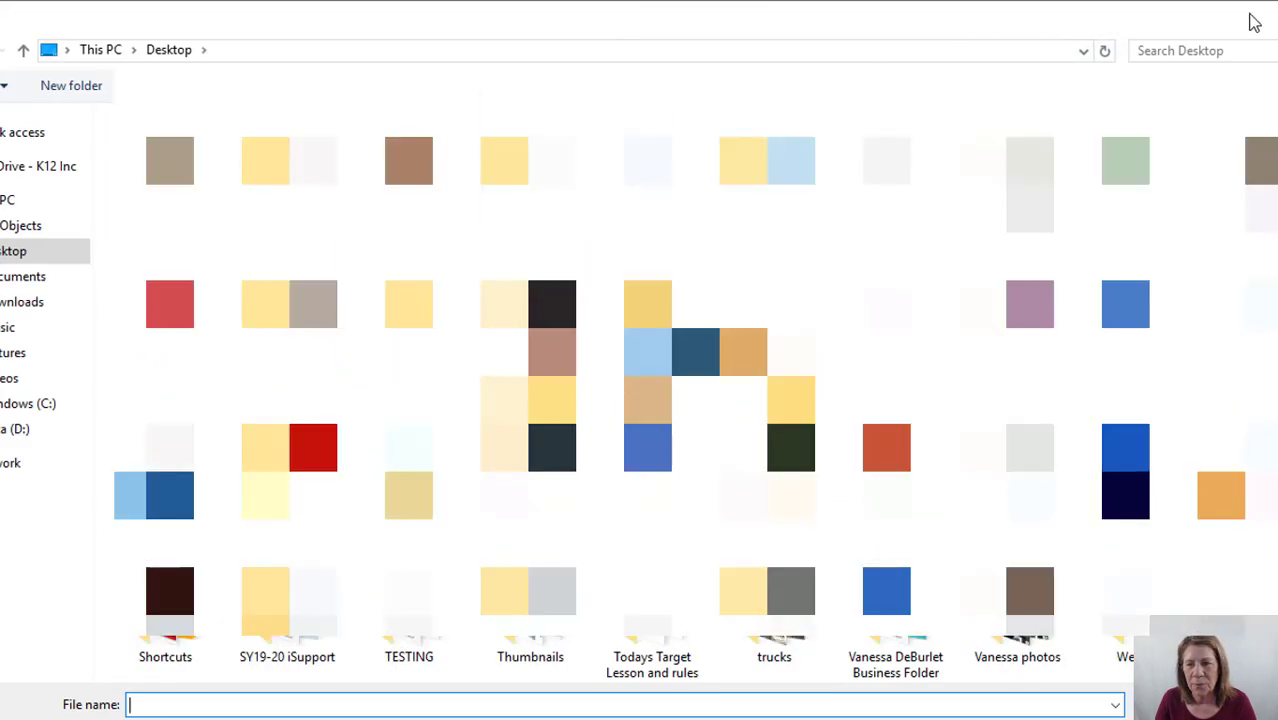
pyautogui.click(1249, 23)
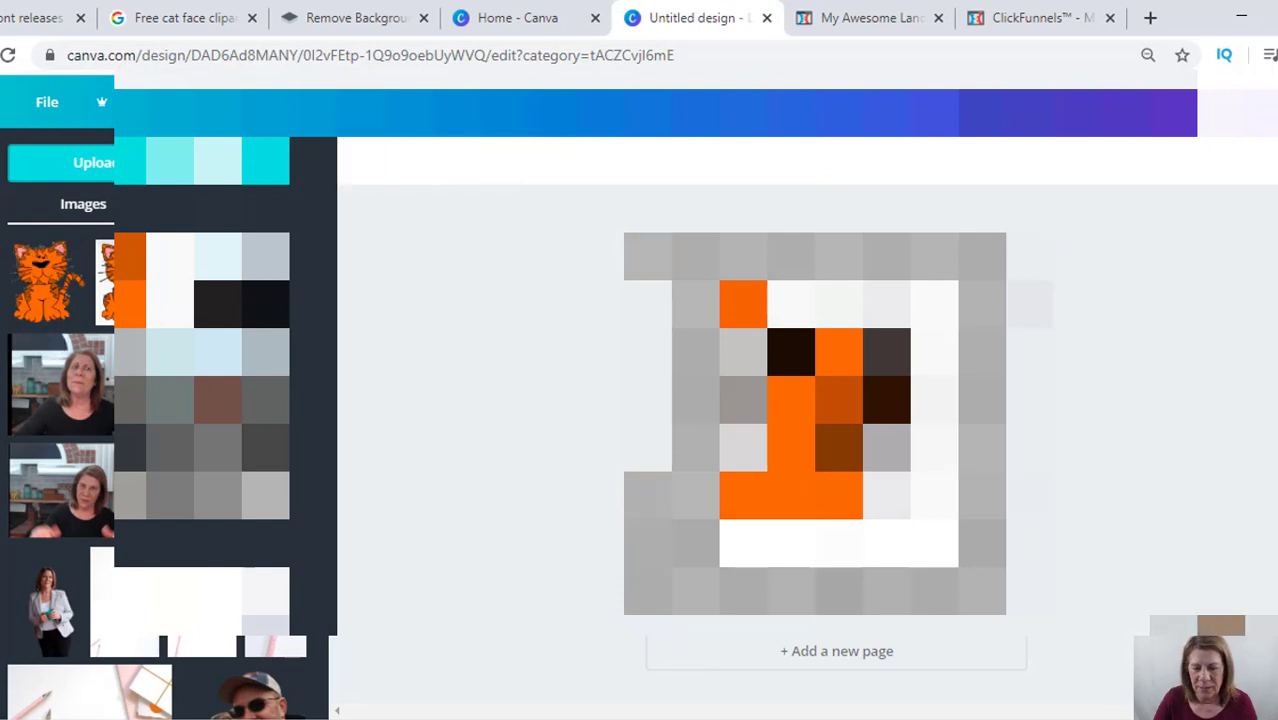
pyautogui.press('Delete')
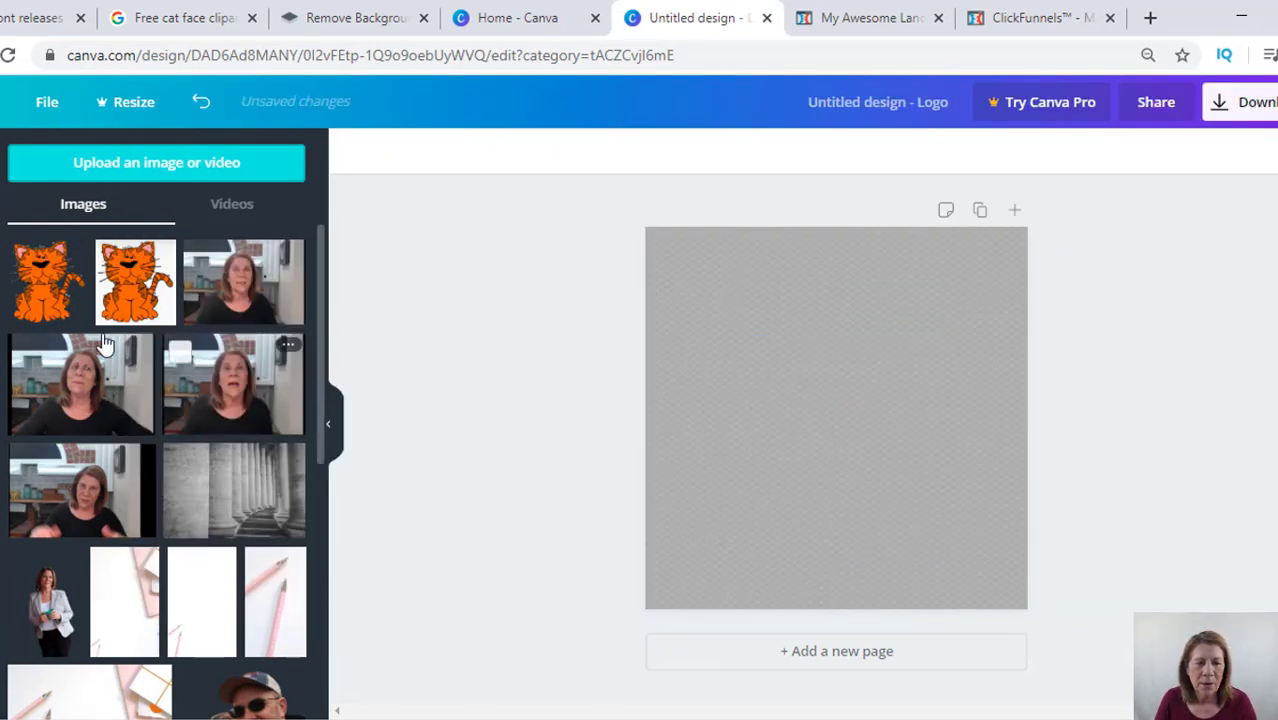
pyautogui.moveTo(42, 278); pyautogui.dragTo(680, 387)
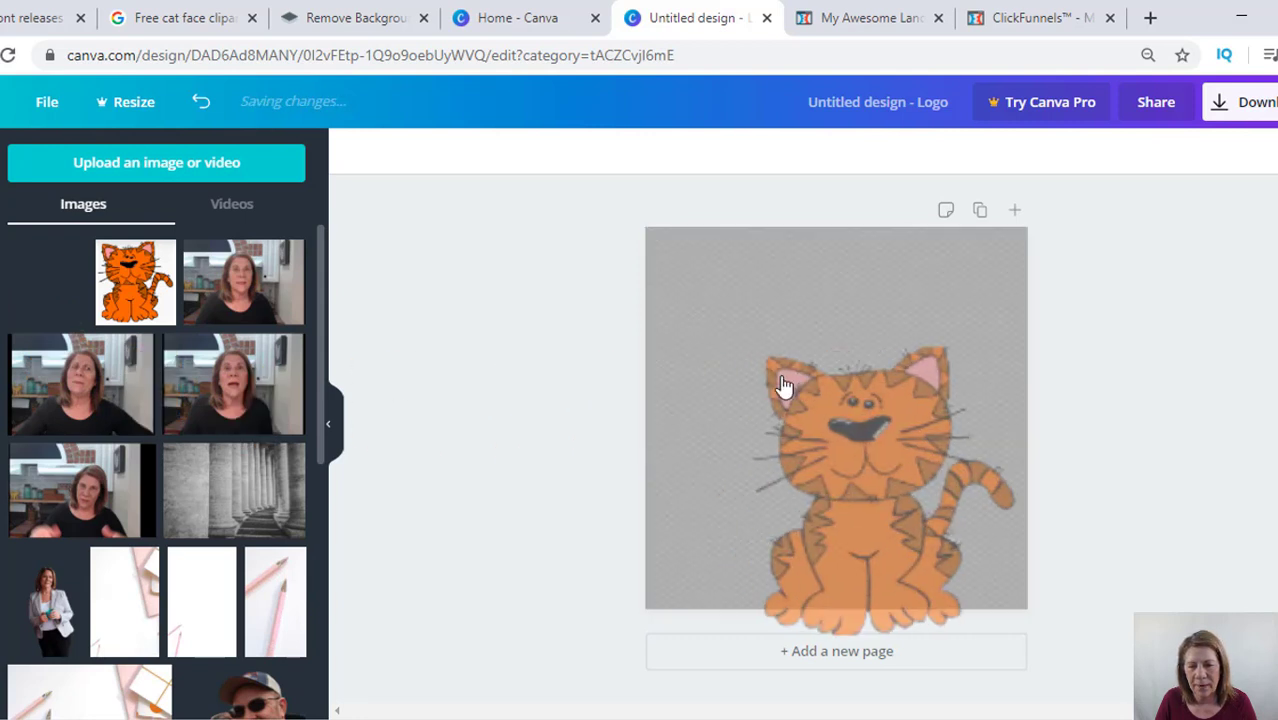
pyautogui.moveTo(829, 449); pyautogui.dragTo(793, 378)
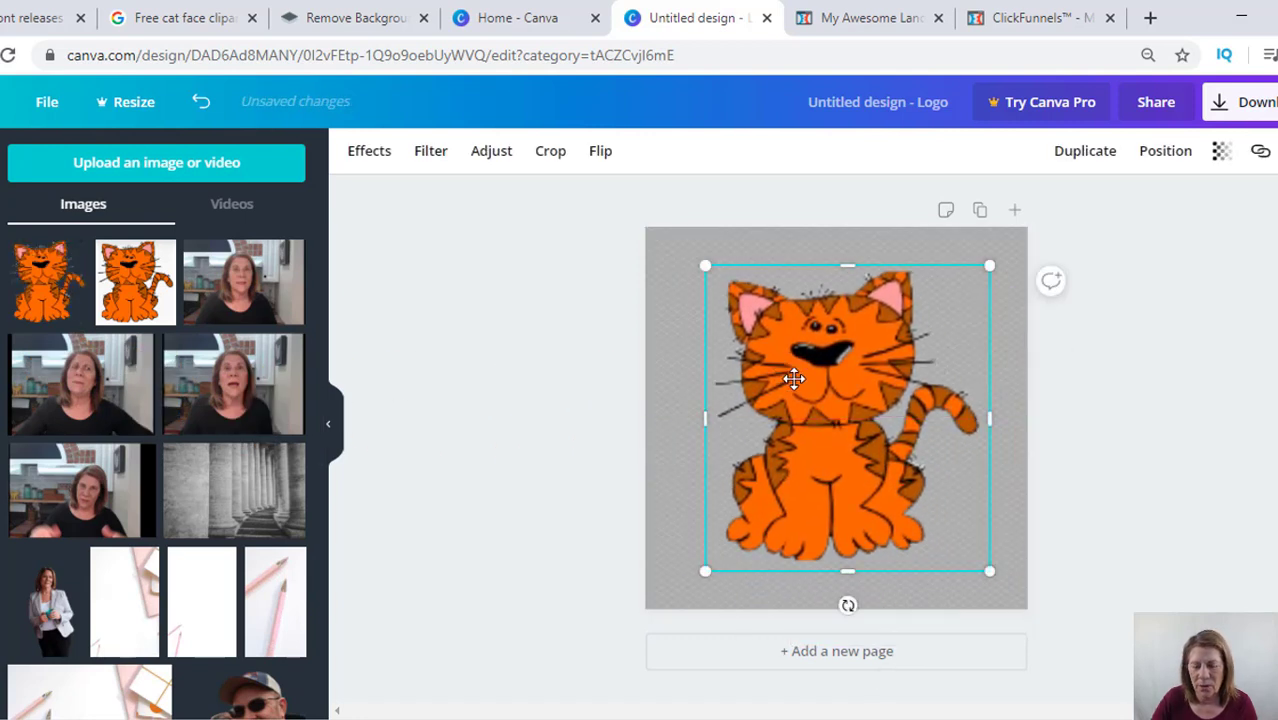
pyautogui.click(682, 442)
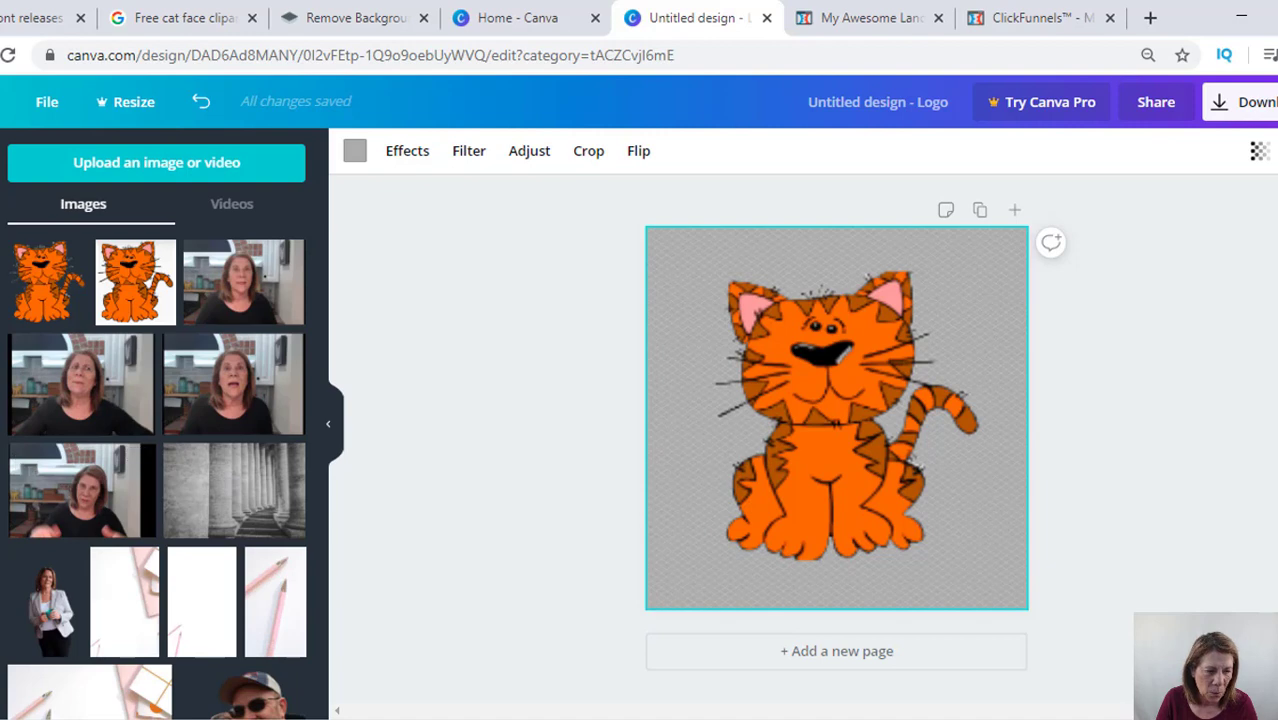
# Change the logo's background from the gray texture to plain white.
pyautogui.click(1, 548)
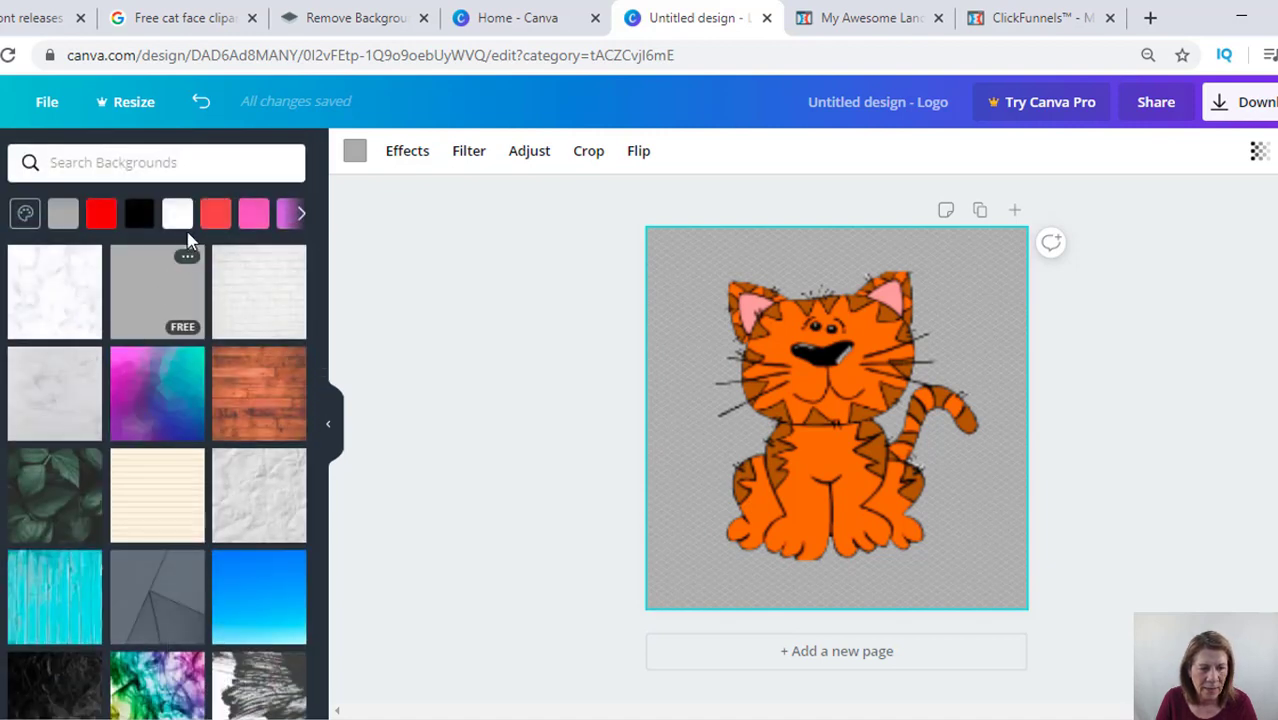
pyautogui.click(177, 212)
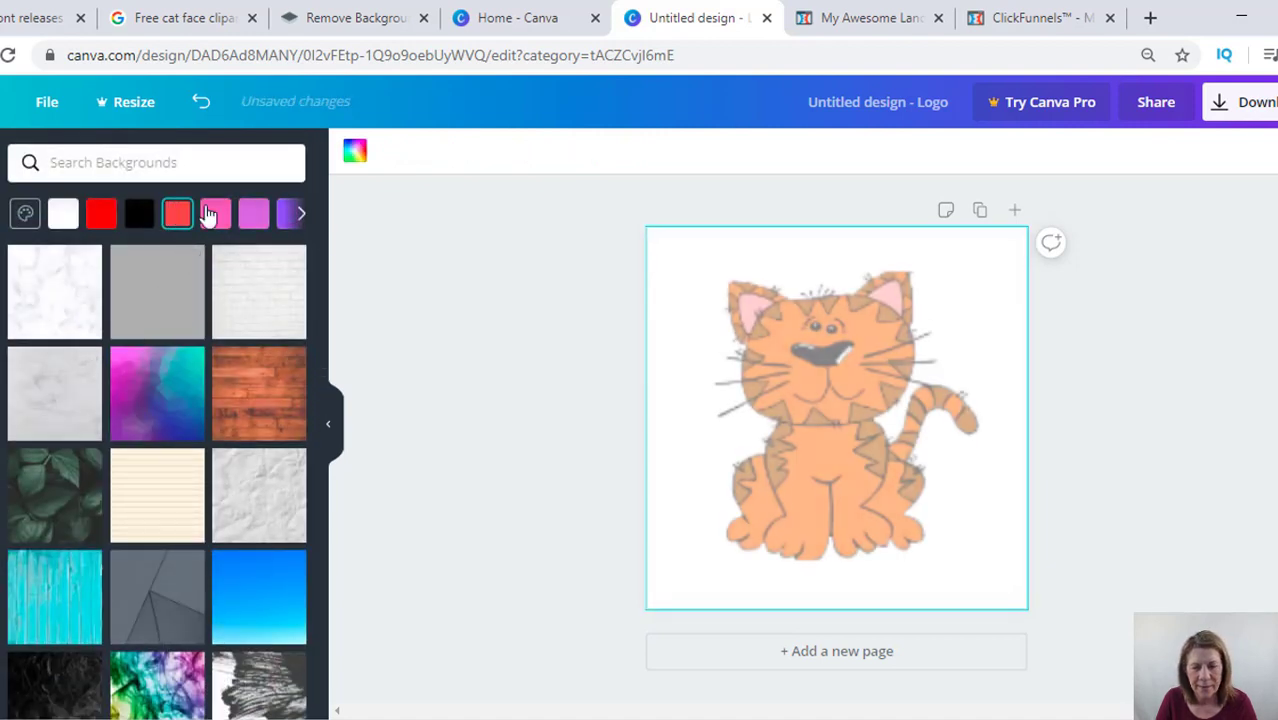
pyautogui.click(578, 340)
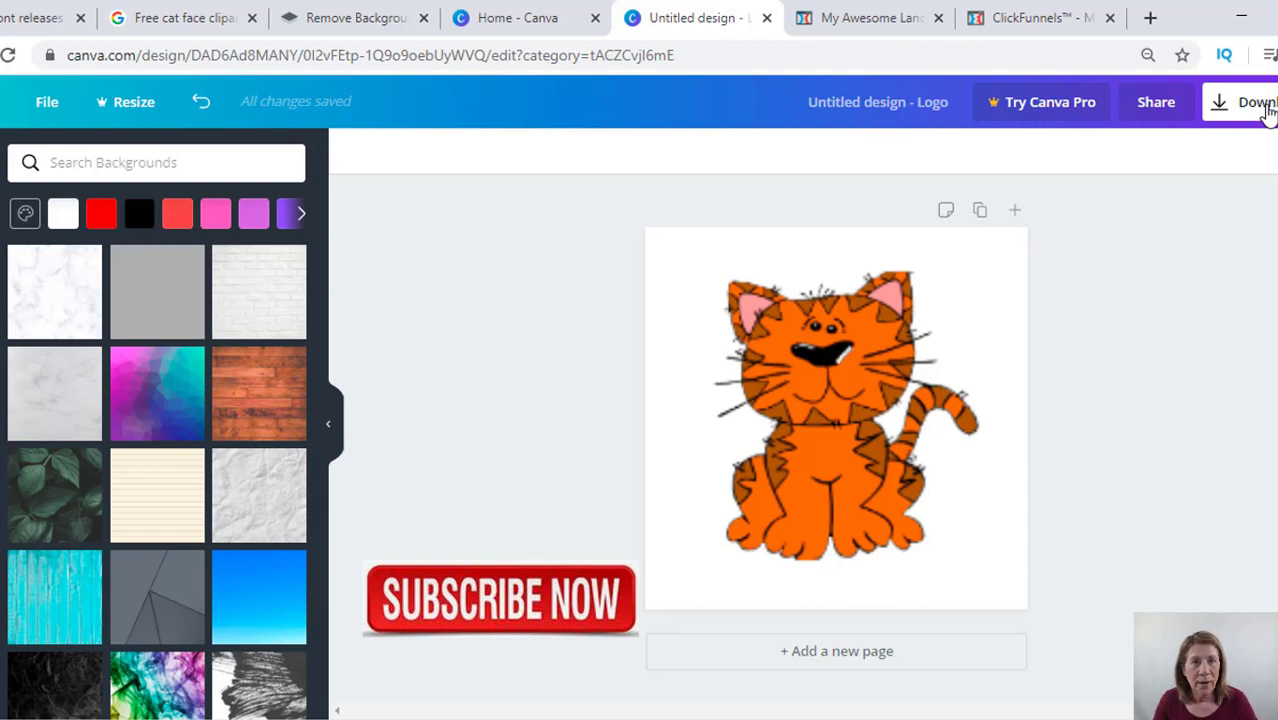
# Download the logo as a PNG to the Desktop with a file name beginning "cat favi".
pyautogui.click(1266, 112)
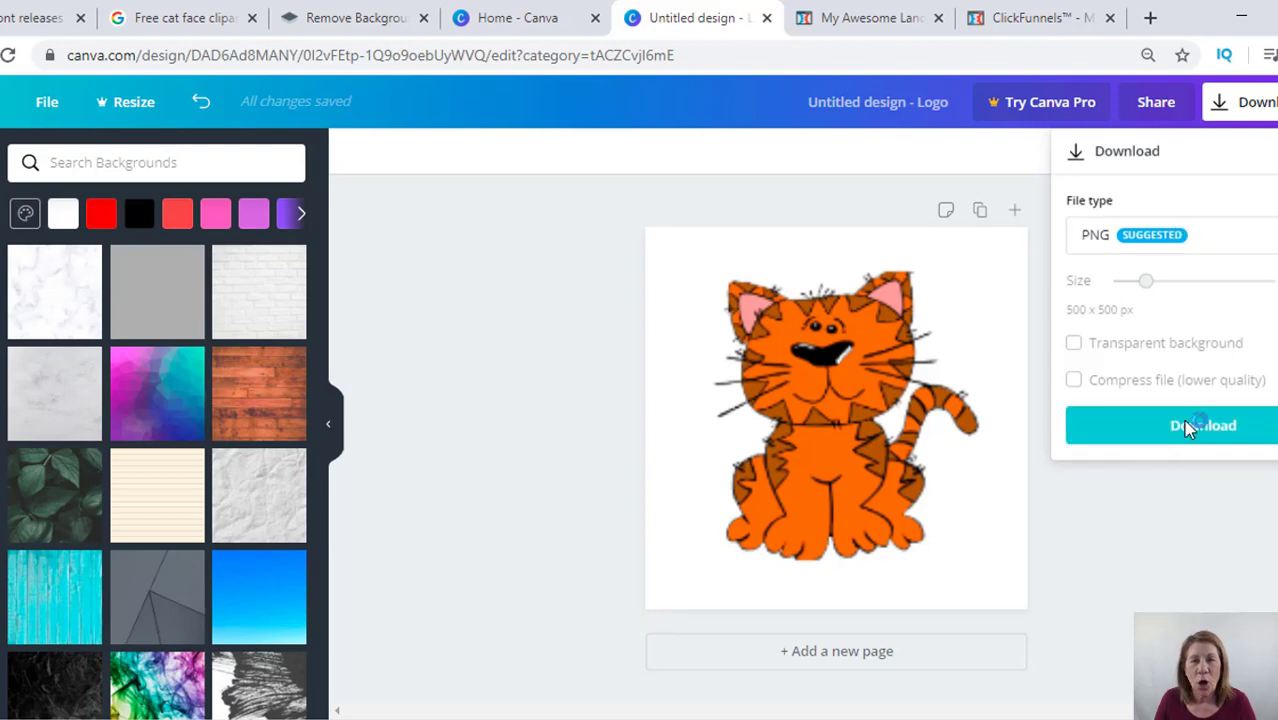
pyautogui.click(1187, 424)
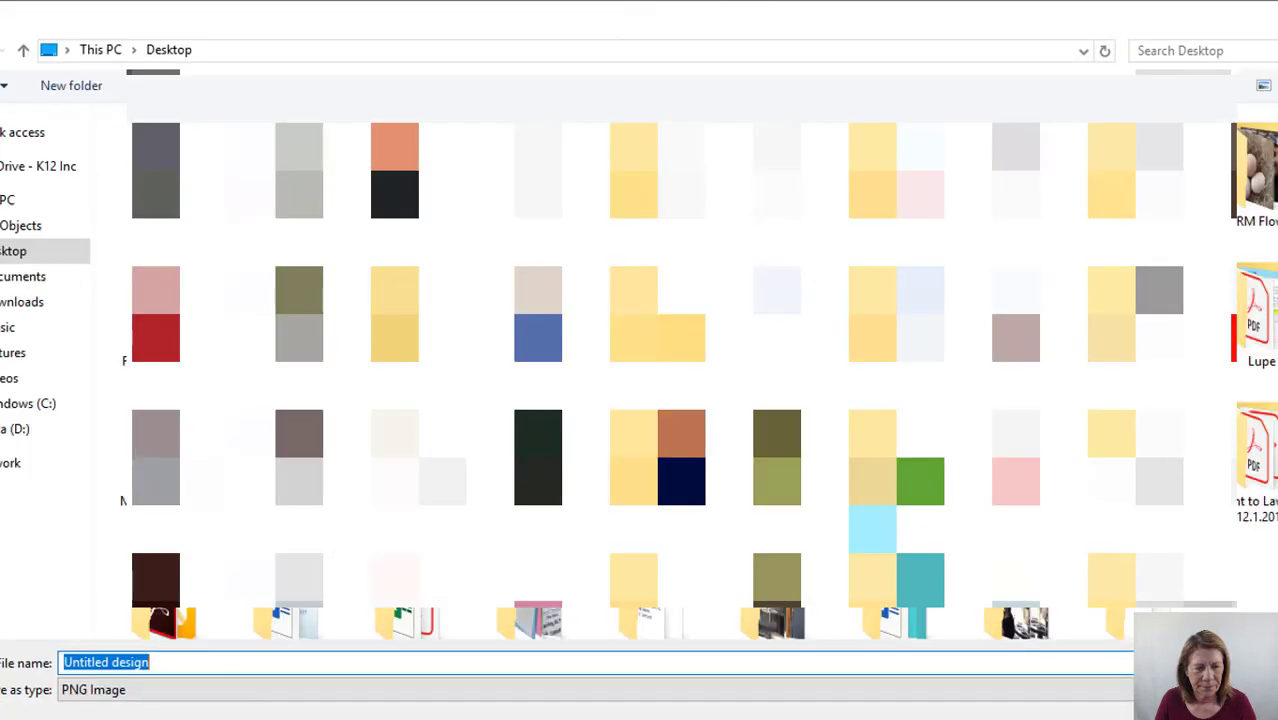
pyautogui.write('cat fa')
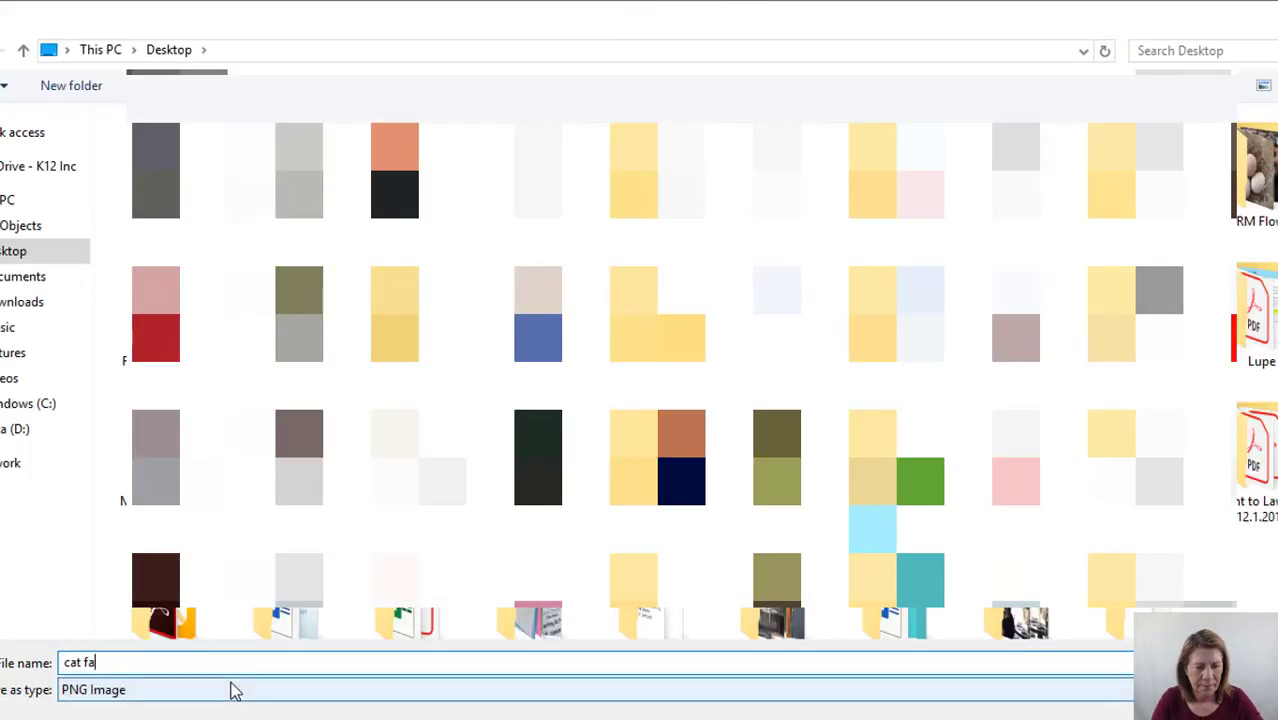
pyautogui.write('vi')
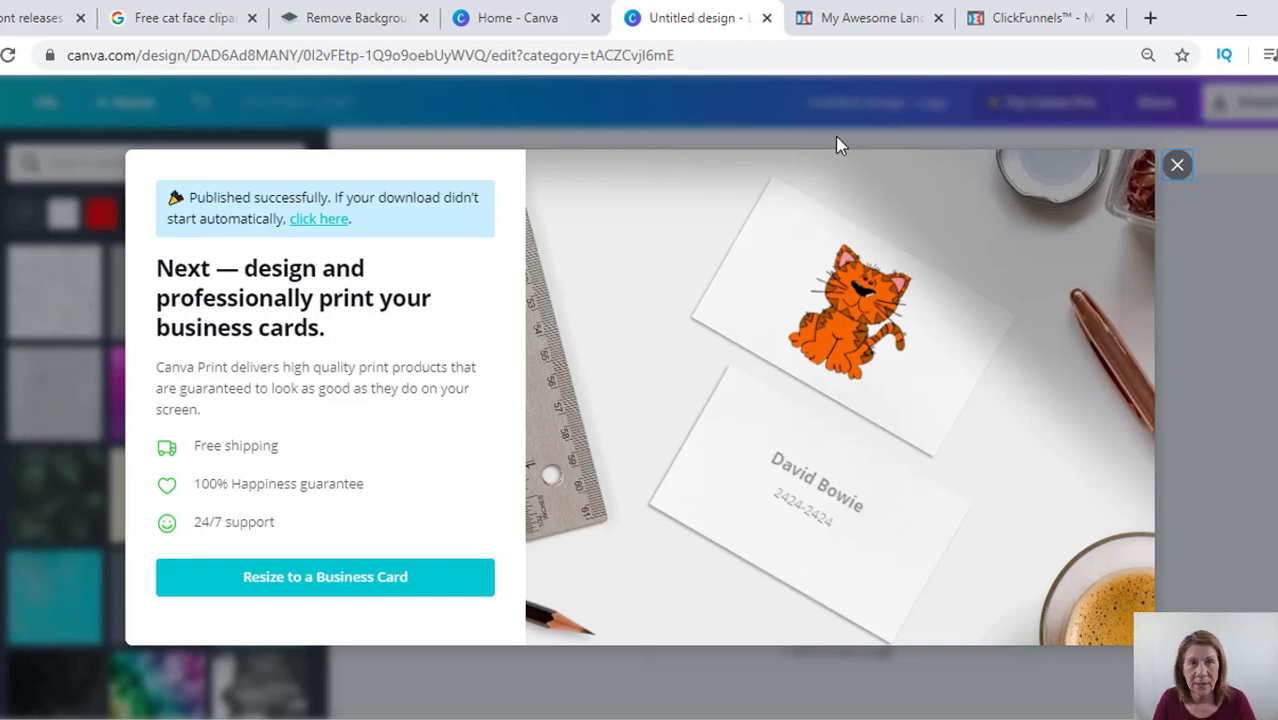
# Switch to ClickFunnels, leave the landing page editor, and reopen the Sample Funnel's Optin page for editing.
pyautogui.click(997, 24)
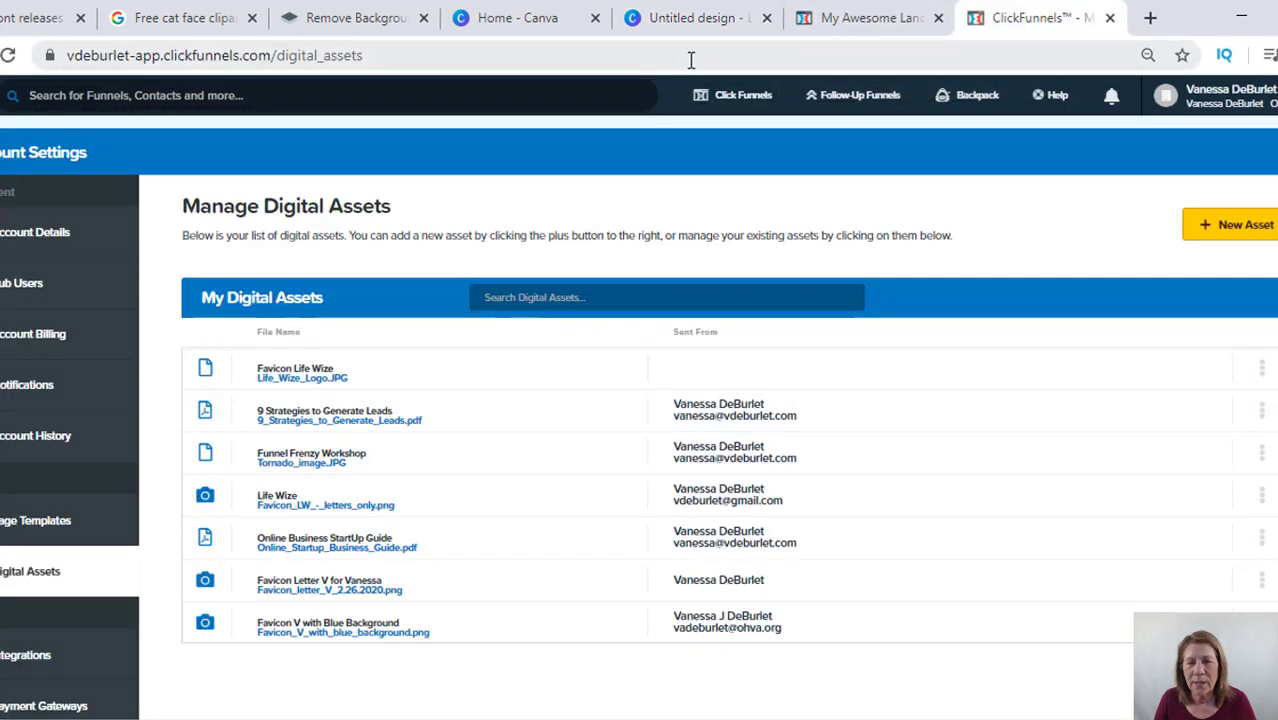
pyautogui.click(845, 30)
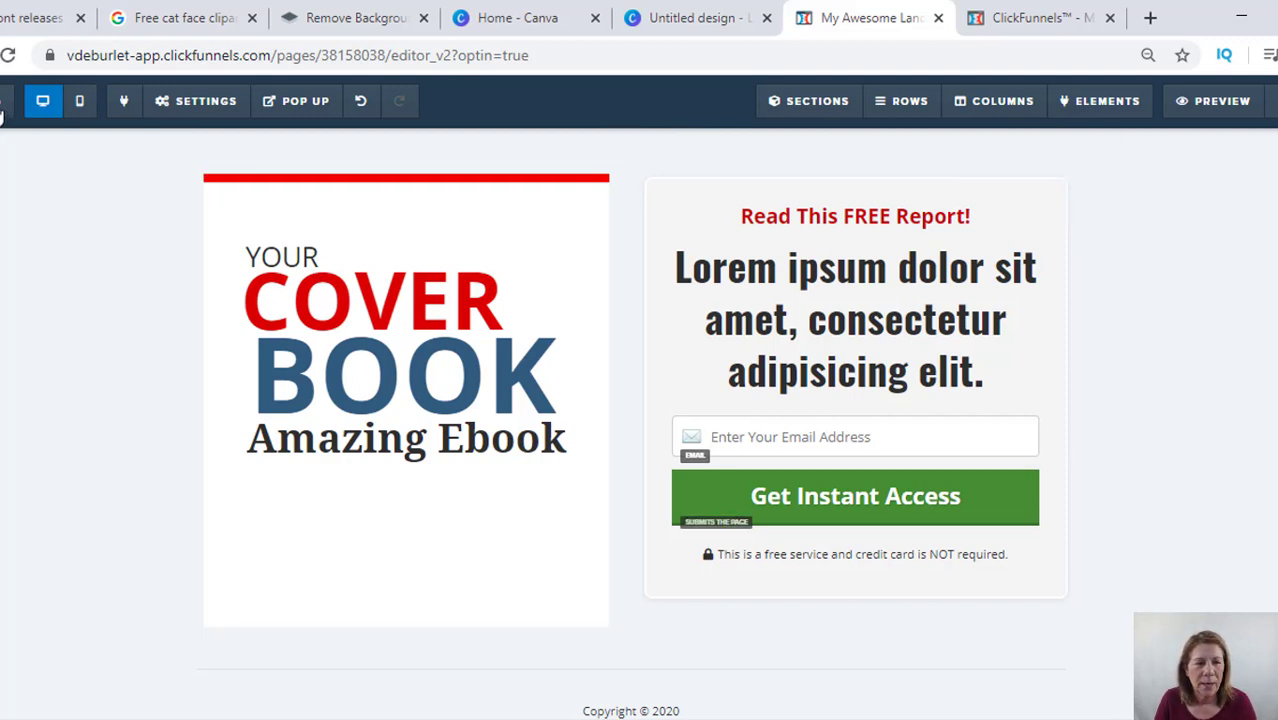
pyautogui.click(4, 110)
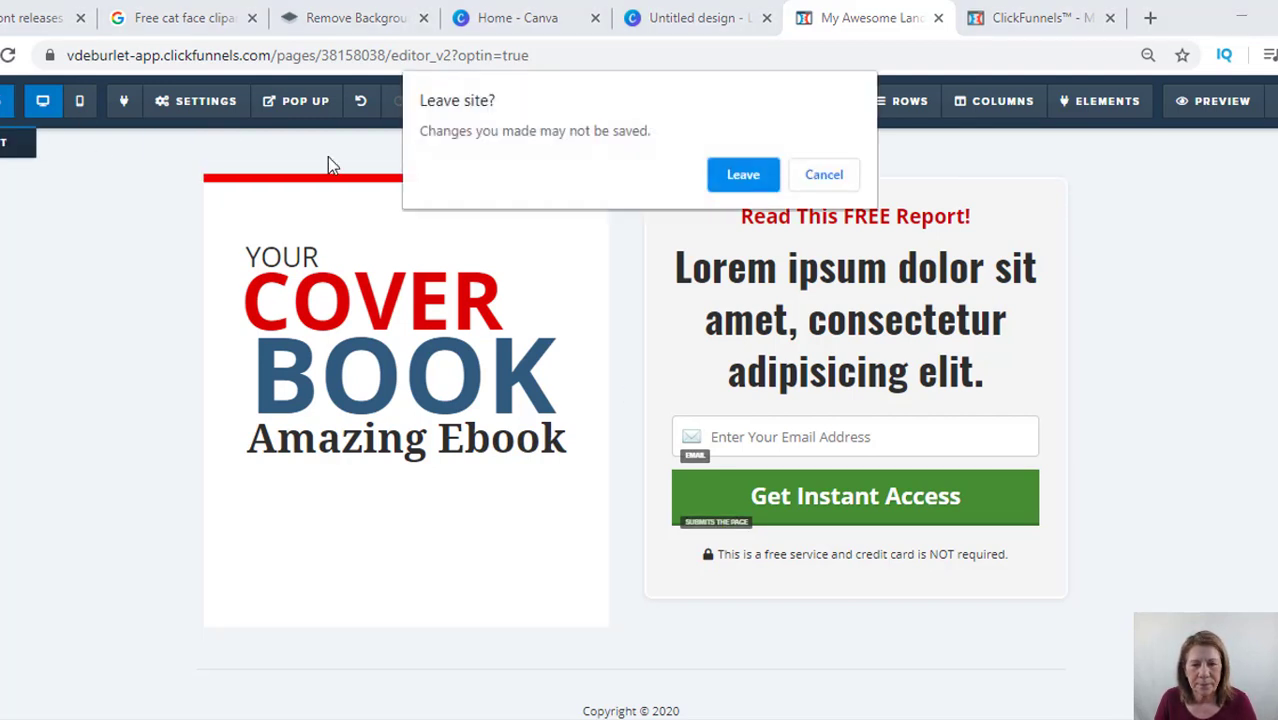
pyautogui.click(741, 176)
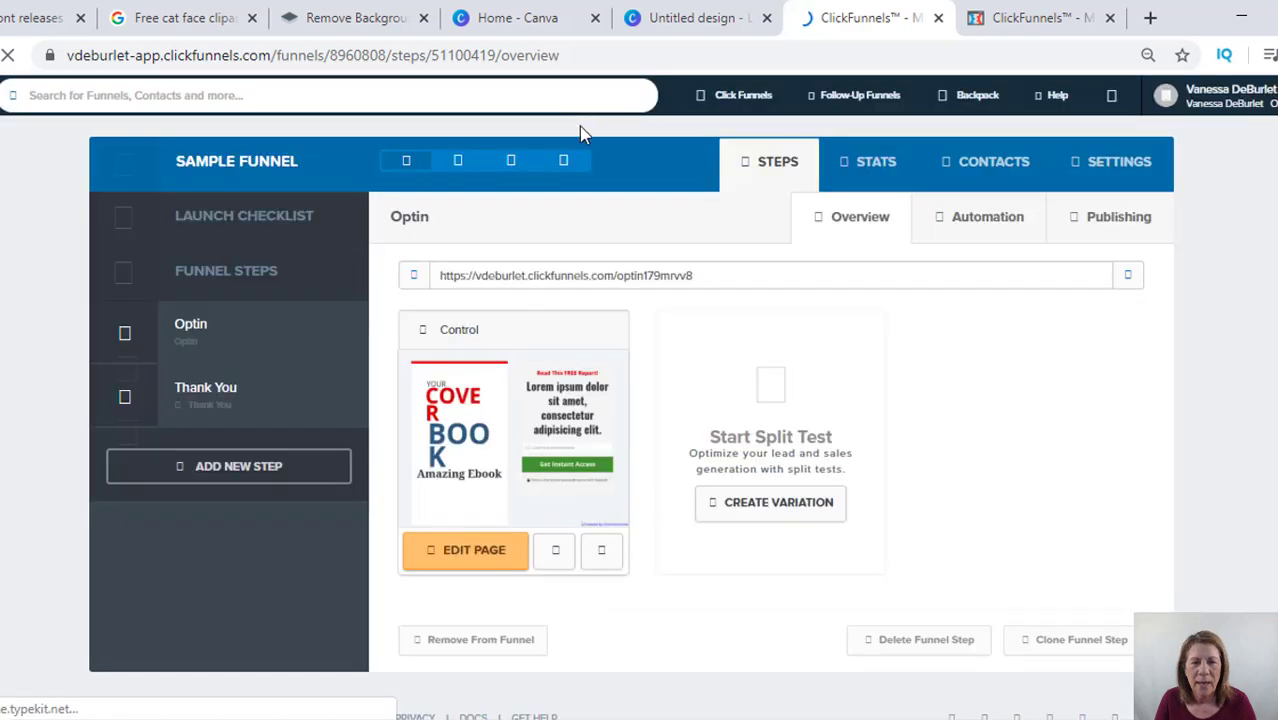
pyautogui.click(750, 96)
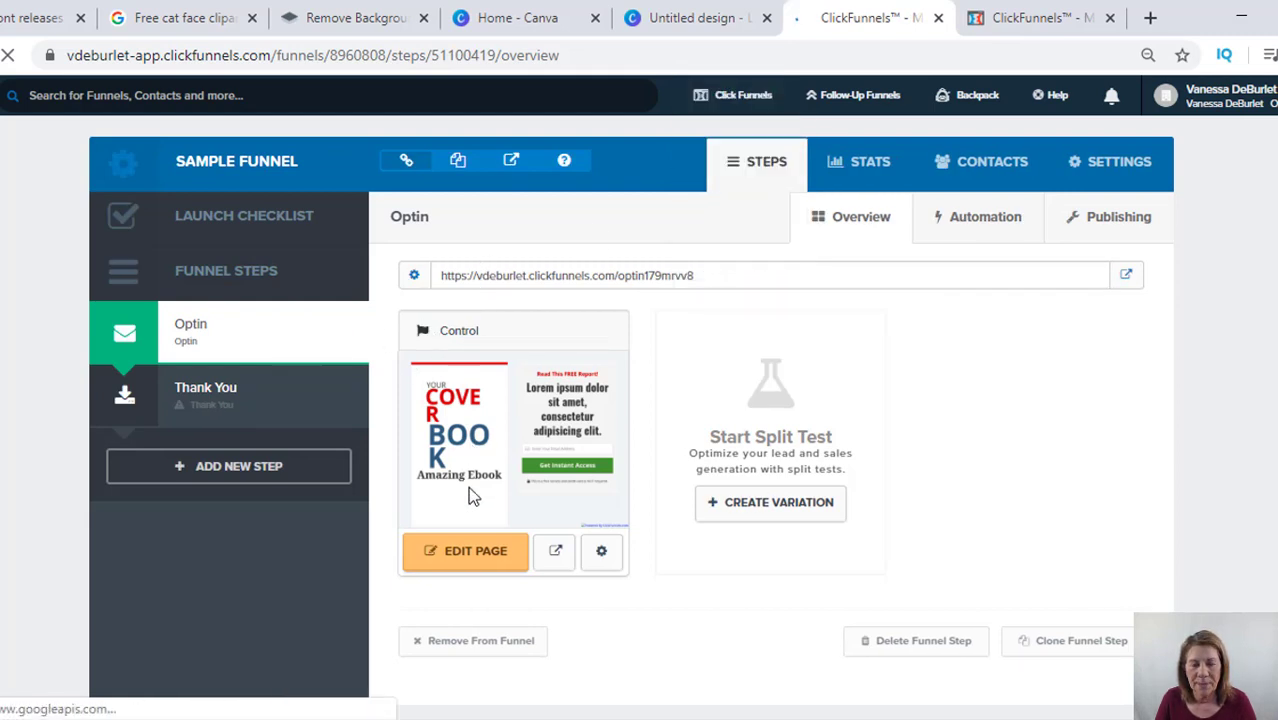
pyautogui.click(471, 557)
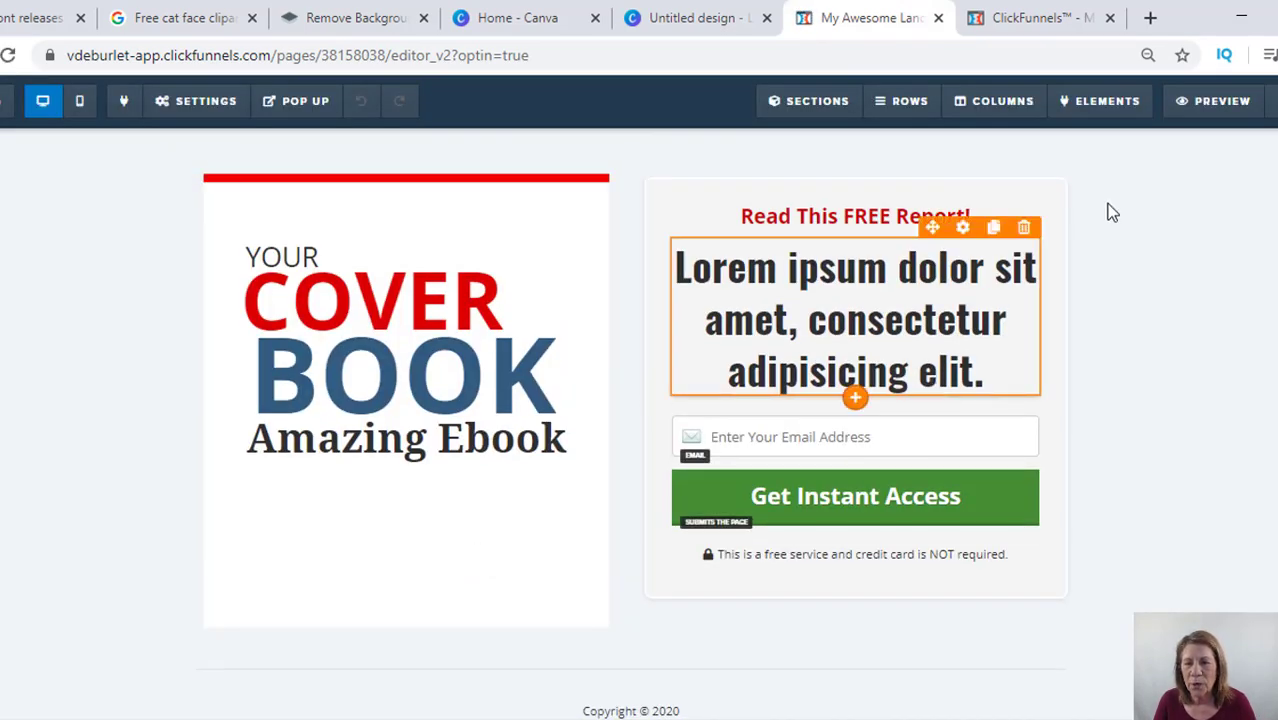
# Preview the Optin page to check its browser tab icon, and return to the page editor.
pyautogui.click(1213, 108)
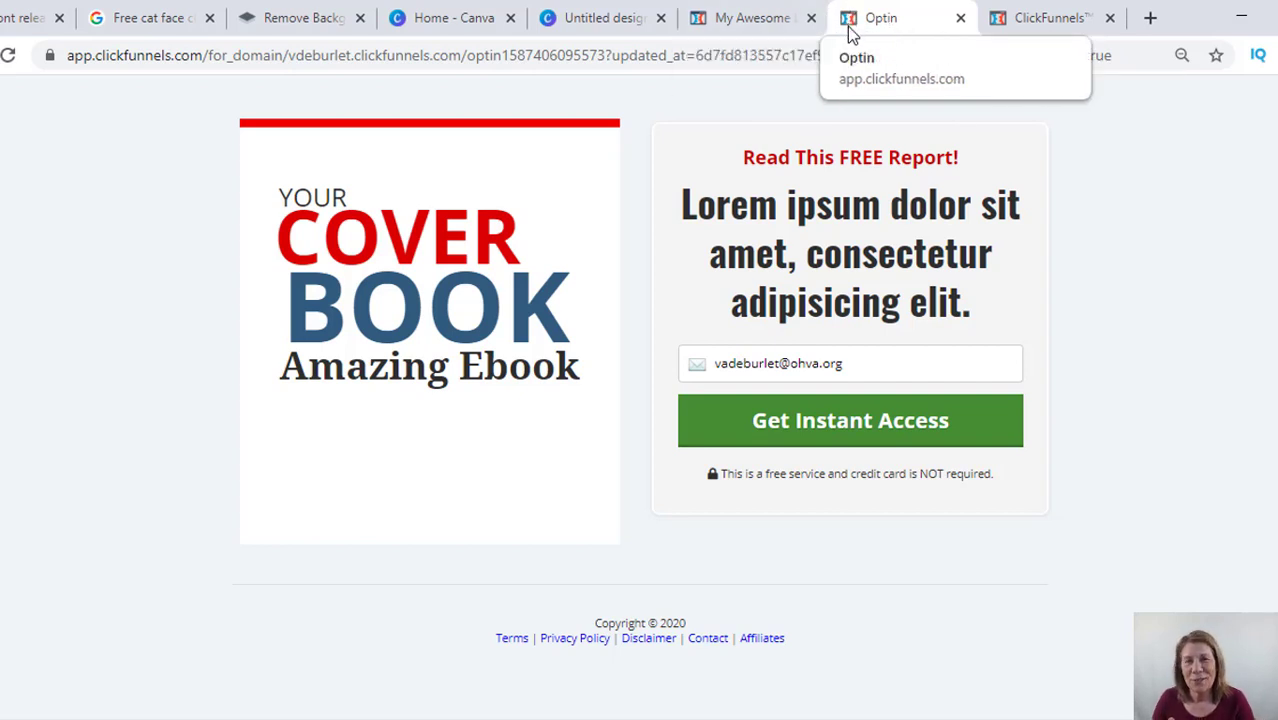
pyautogui.click(755, 20)
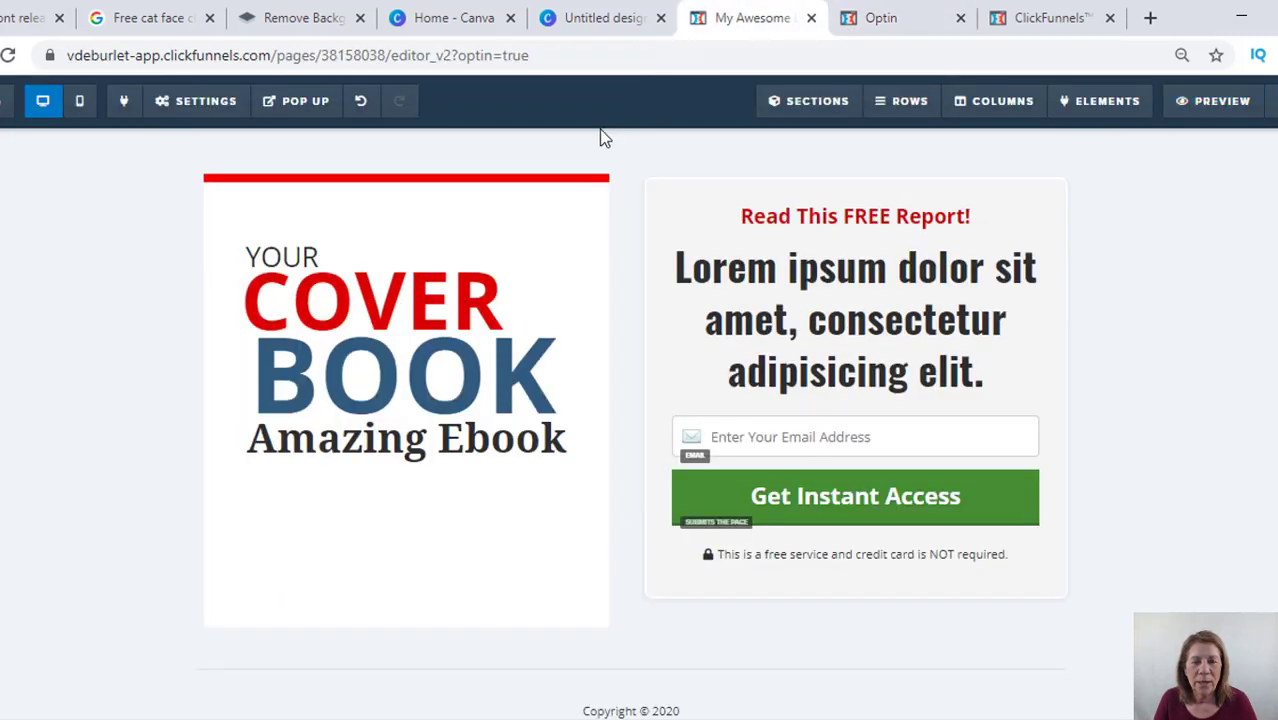
# Set the landing page's title in the SEO meta data to "Cat Favicon" and close the settings.
pyautogui.click(193, 112)
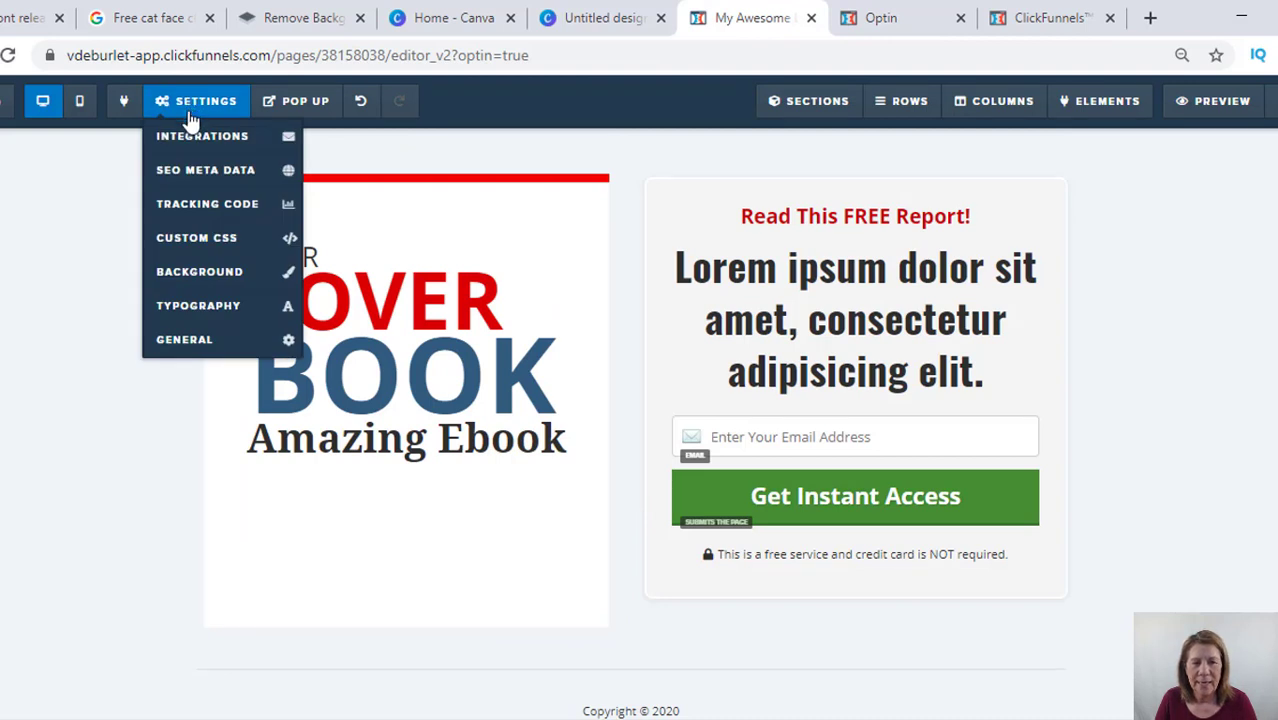
pyautogui.click(204, 172)
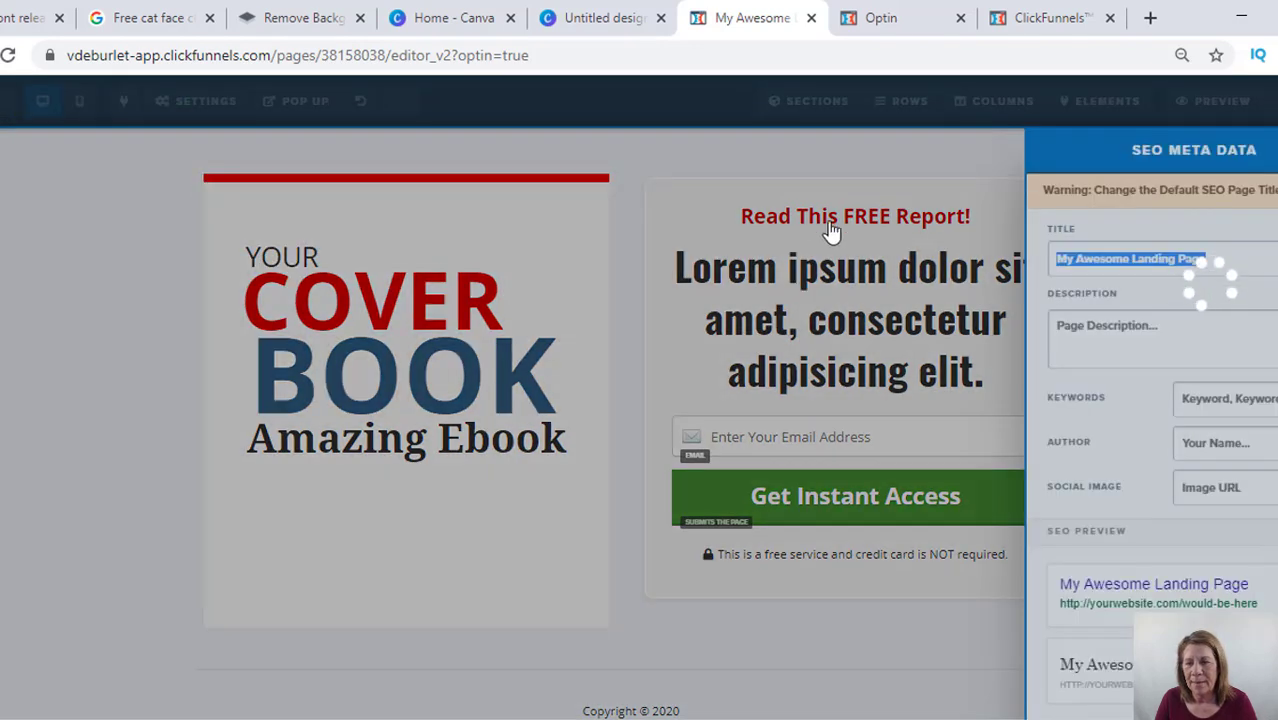
pyautogui.click(1218, 261)
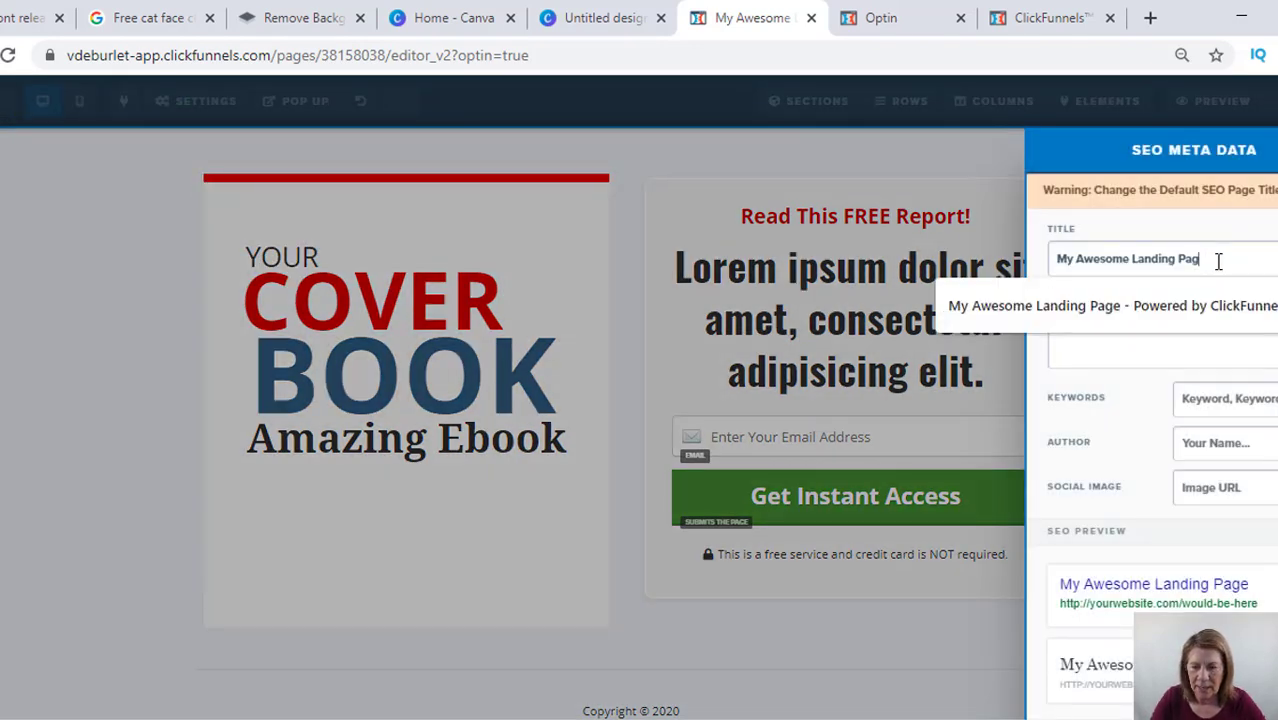
pyautogui.press('BackSpace')
pyautogui.press('BackSpace')
pyautogui.press('BackSpace')
pyautogui.press('BackSpace')
pyautogui.press('BackSpace')
pyautogui.press('BackSpace')
pyautogui.press('BackSpace')
pyautogui.press('BackSpace')
pyautogui.press('BackSpace')
pyautogui.press('BackSpace')
pyautogui.press('BackSpace')
pyautogui.press('BackSpace')
pyautogui.press('BackSpace')
pyautogui.press('BackSpace')
pyautogui.press('BackSpace')
pyautogui.press('BackSpace')
pyautogui.press('BackSpace')
pyautogui.press('BackSpace')
pyautogui.press('BackSpace')
pyautogui.press('BackSpace')
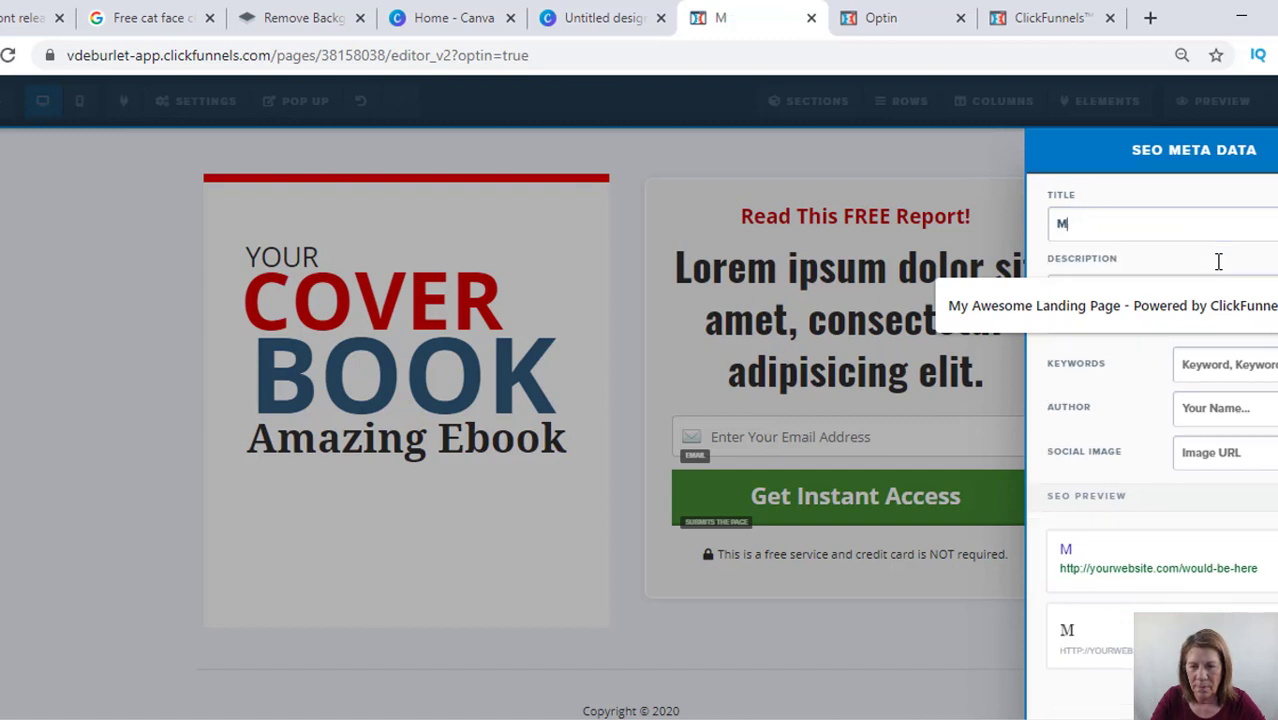
pyautogui.press('BackSpace')
pyautogui.write('Cat')
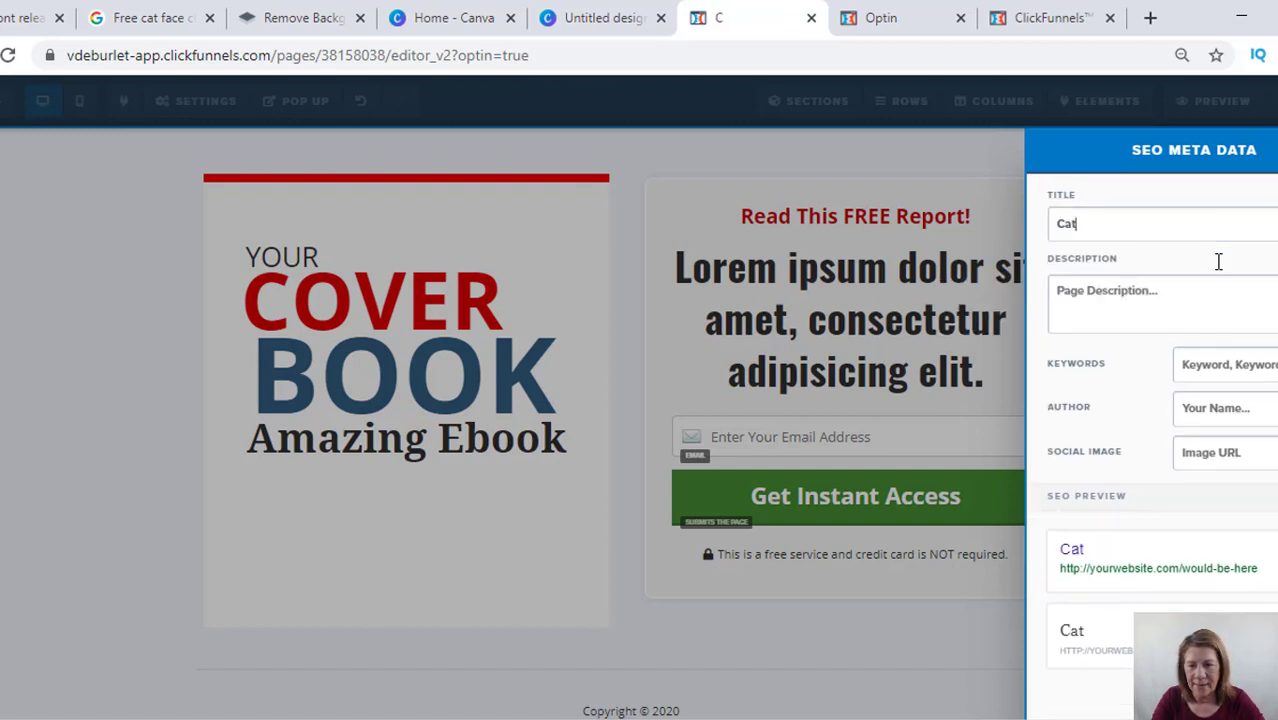
pyautogui.write(' Favicon')
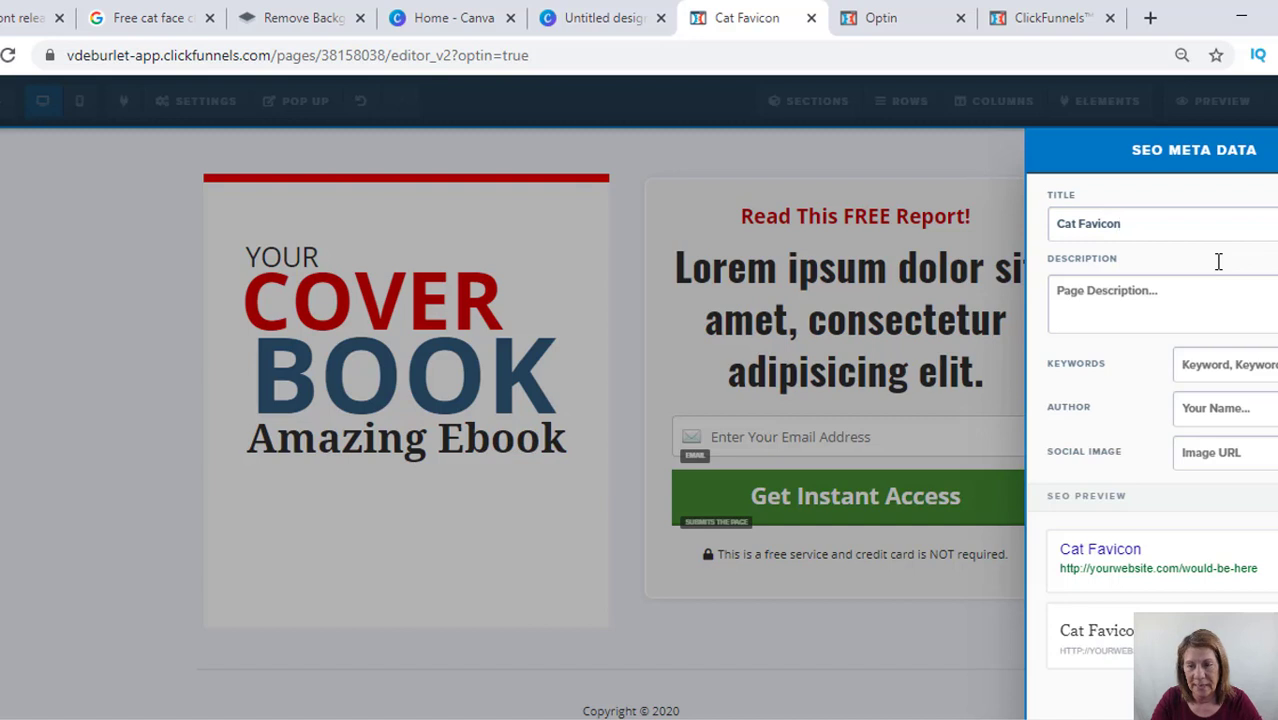
pyautogui.click(950, 648)
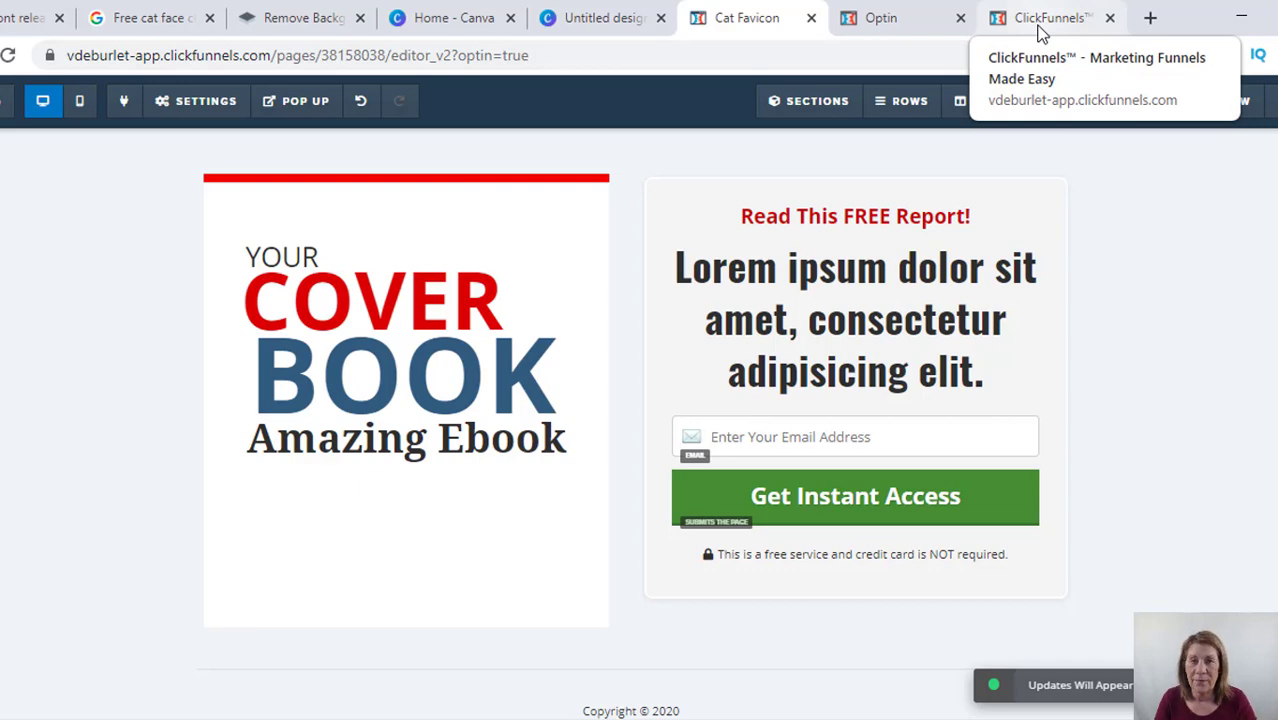
# Switch to the ClickFunnels account's Manage Digital Assets page.
pyautogui.click(1040, 28)
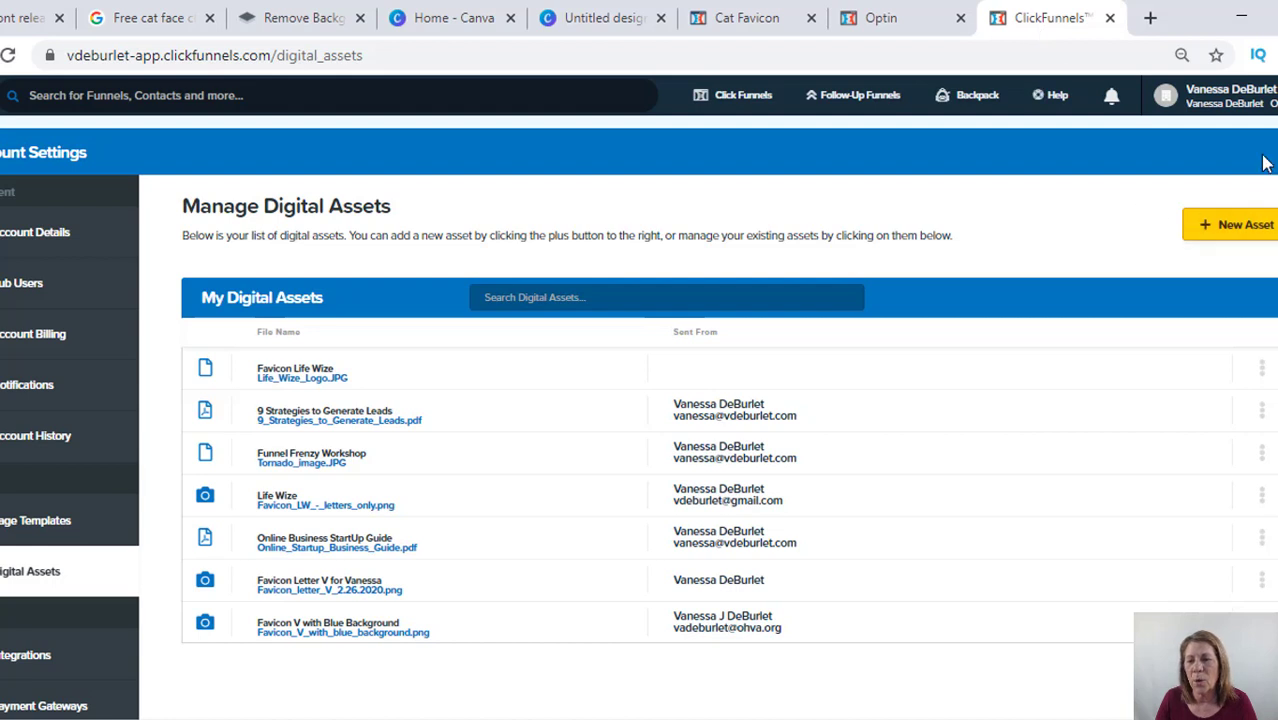
pyautogui.moveTo(1233, 95)
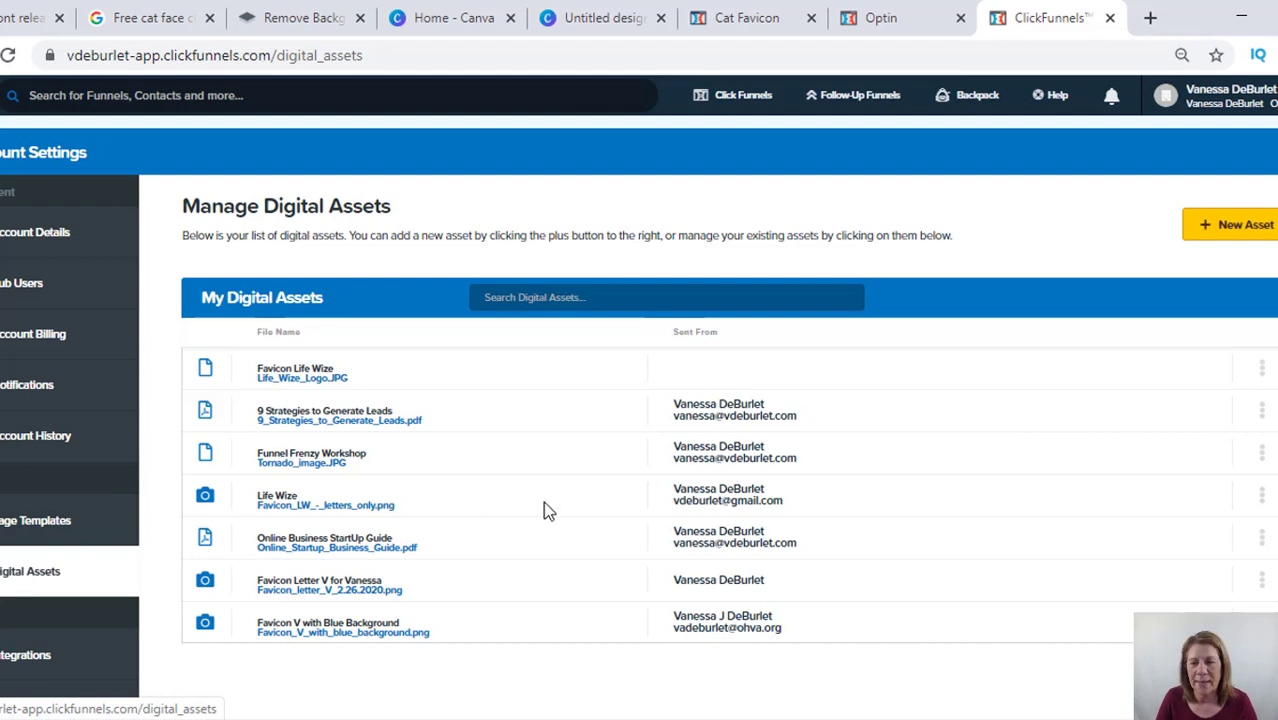
# Start a new digital asset and choose the file cat favico.png from the Desktop for upload.
pyautogui.click(1240, 232)
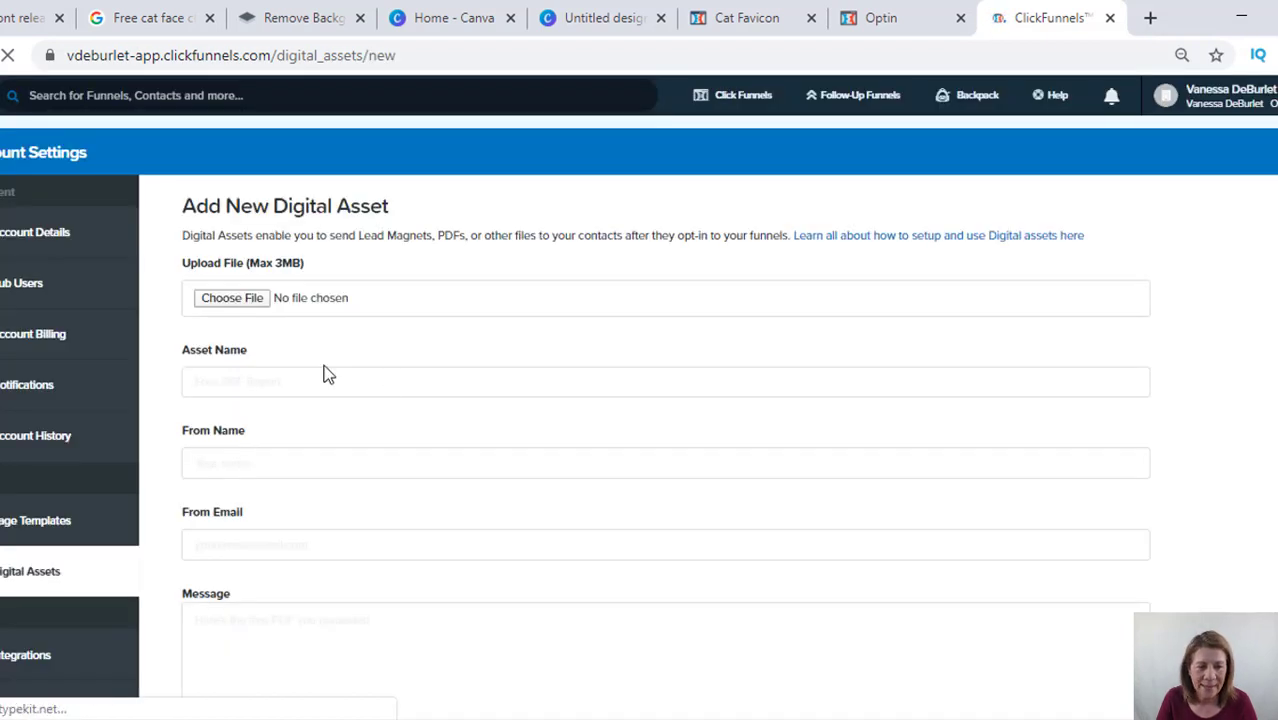
pyautogui.click(225, 302)
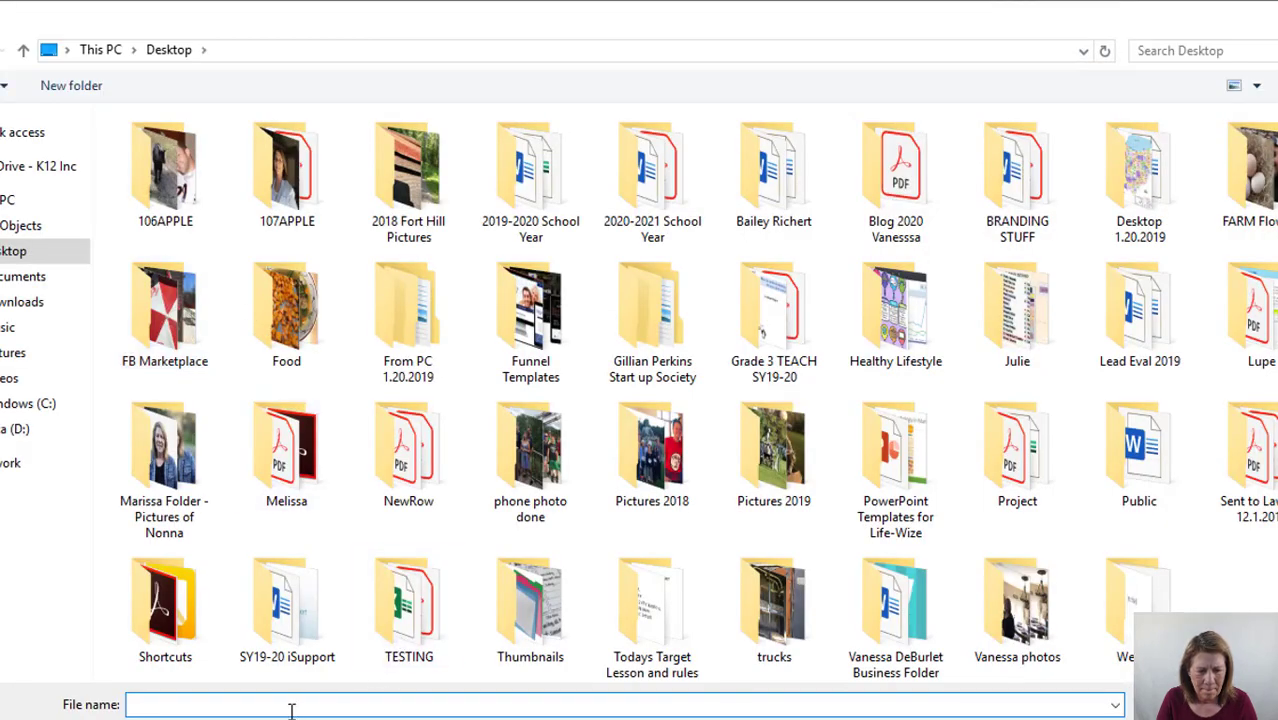
pyautogui.write('cat')
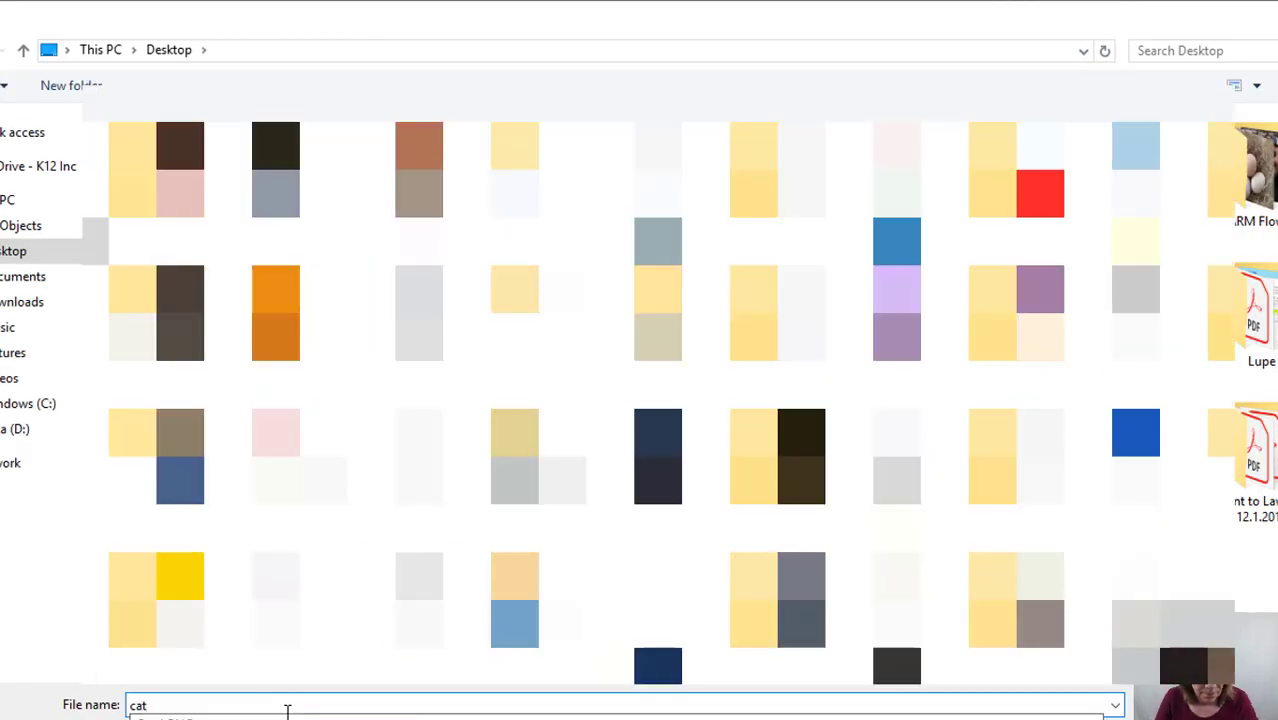
pyautogui.press('Down')
pyautogui.press('Return')
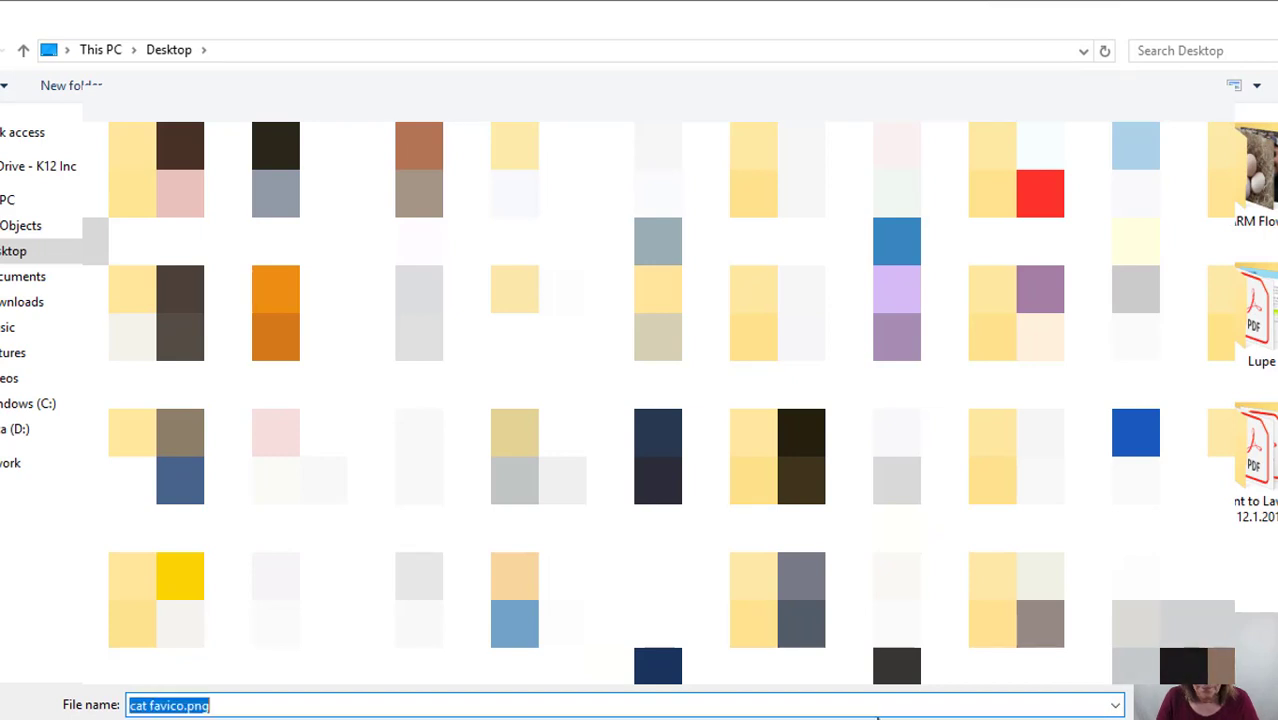
pyautogui.press('Return')
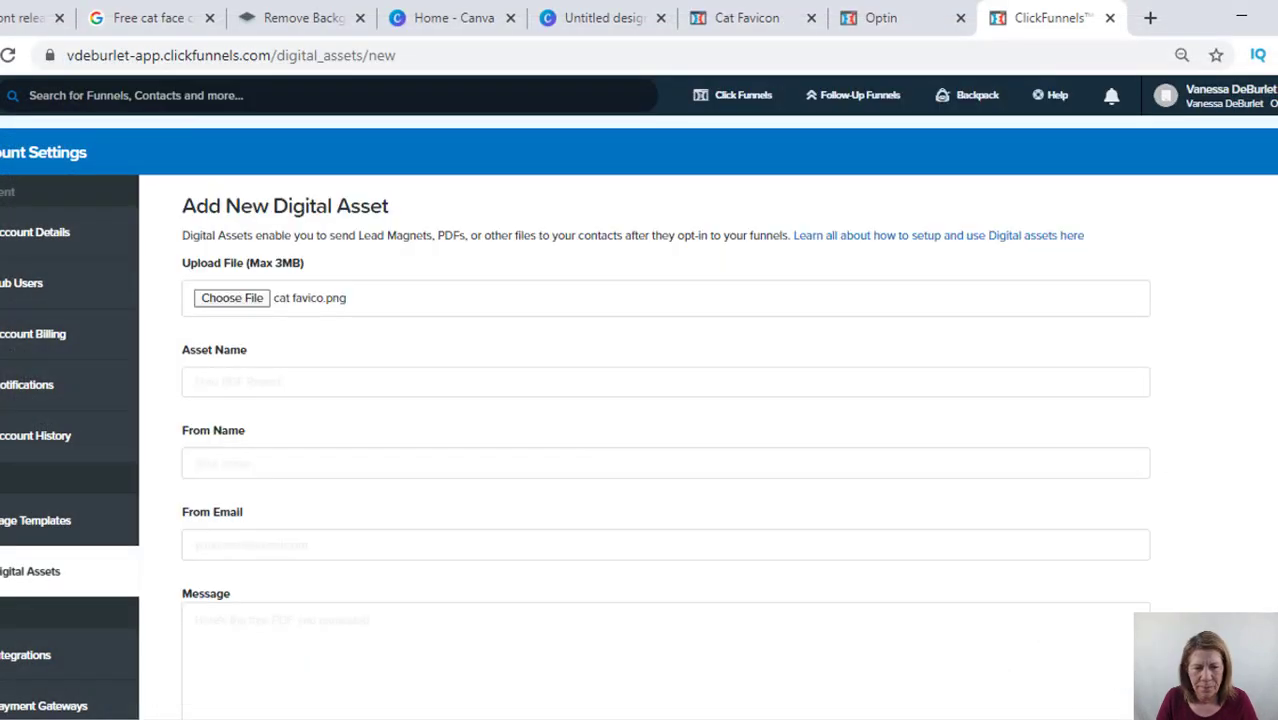
# Name the new digital asset "Cat Favicon".
pyautogui.click(234, 385)
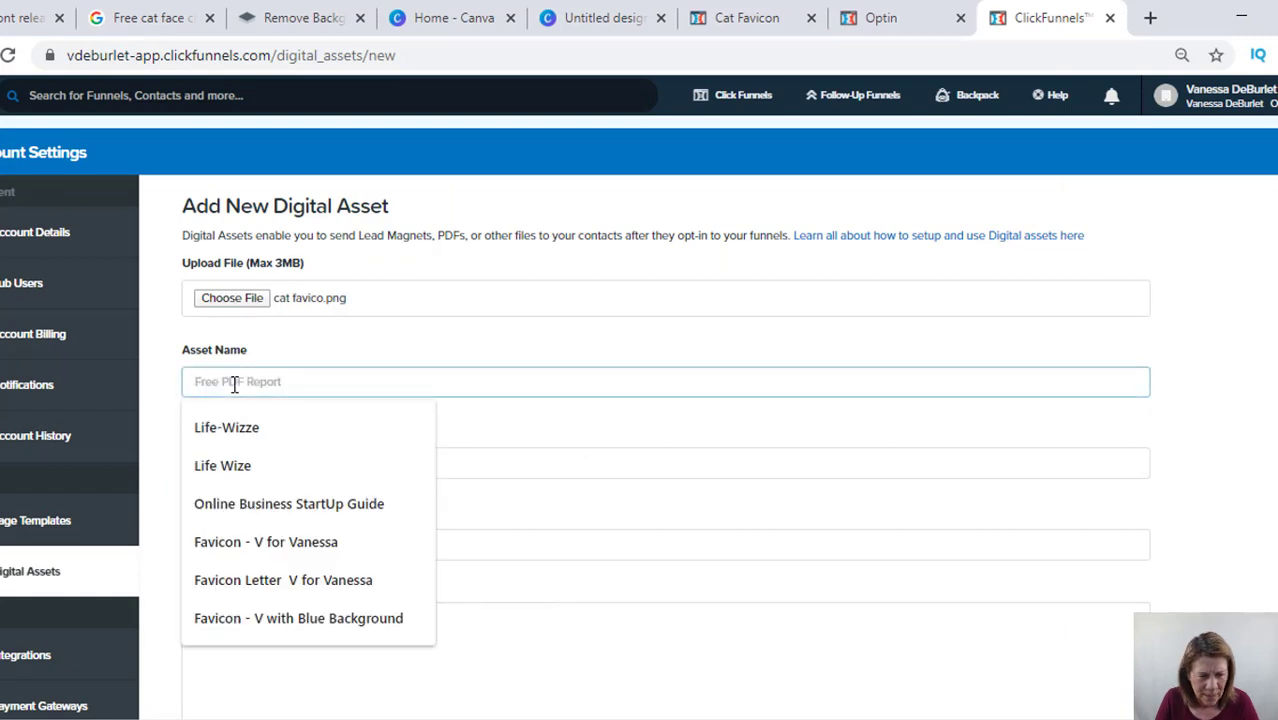
pyautogui.write('Ca')
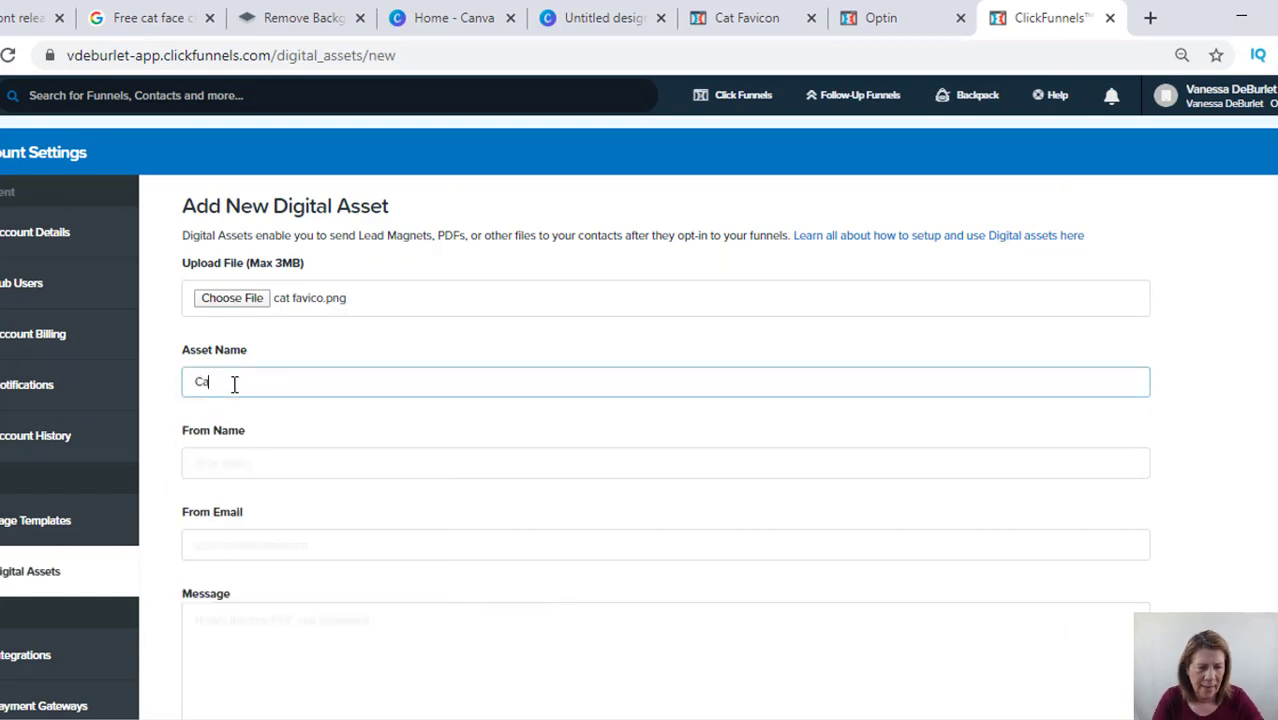
pyautogui.write('t Fav')
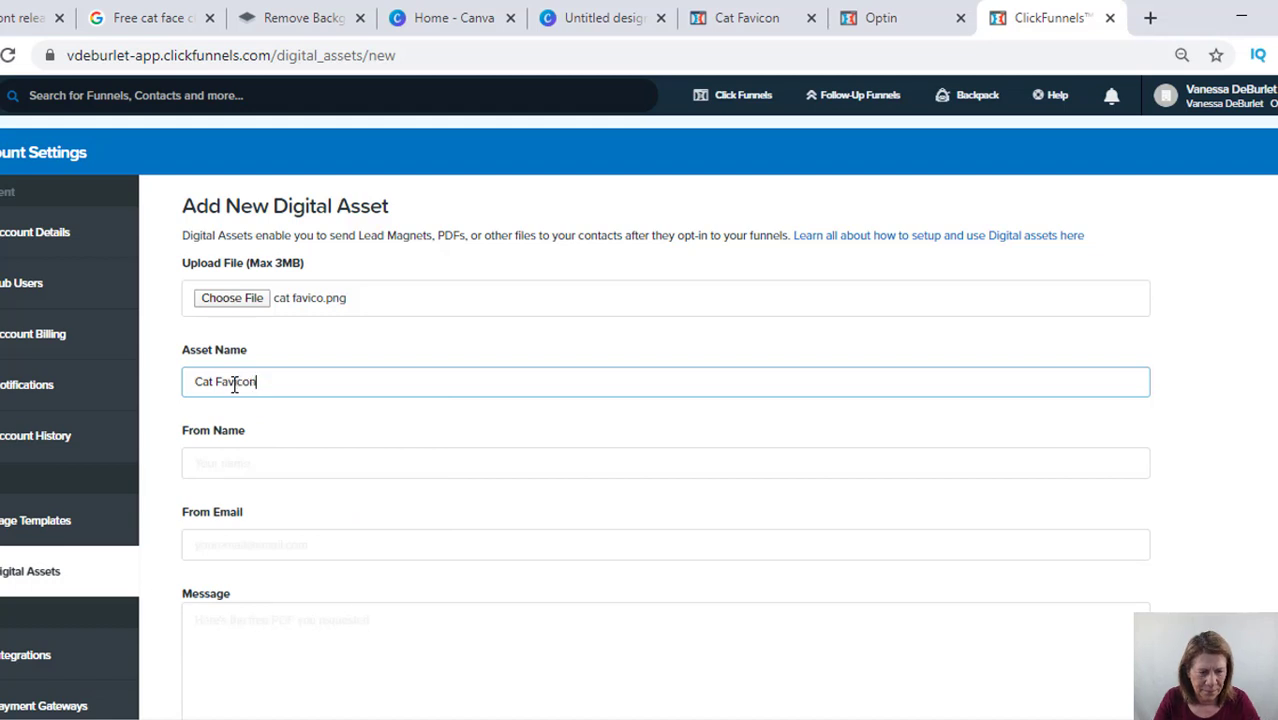
pyautogui.write('icon')
# Fill in the asset's From Name and From Email with the account owner's saved name and ohva.org e-mail.
pyautogui.click(227, 466)
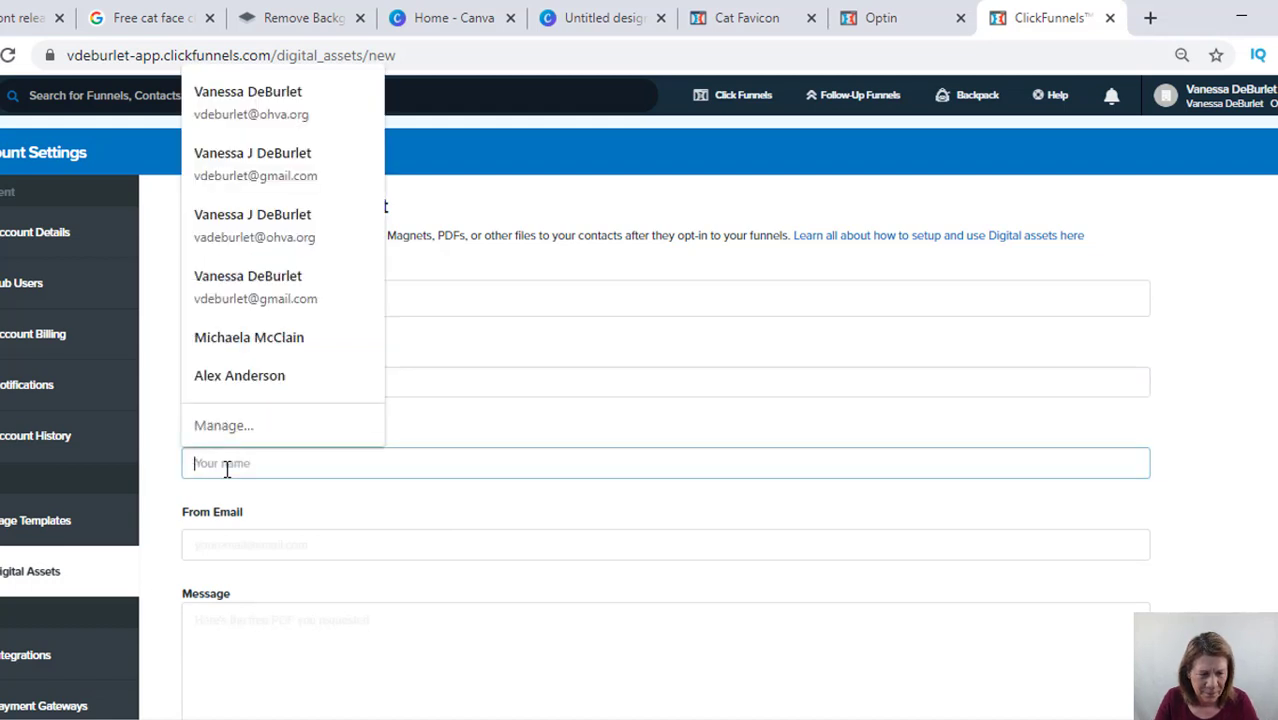
pyautogui.click(327, 500)
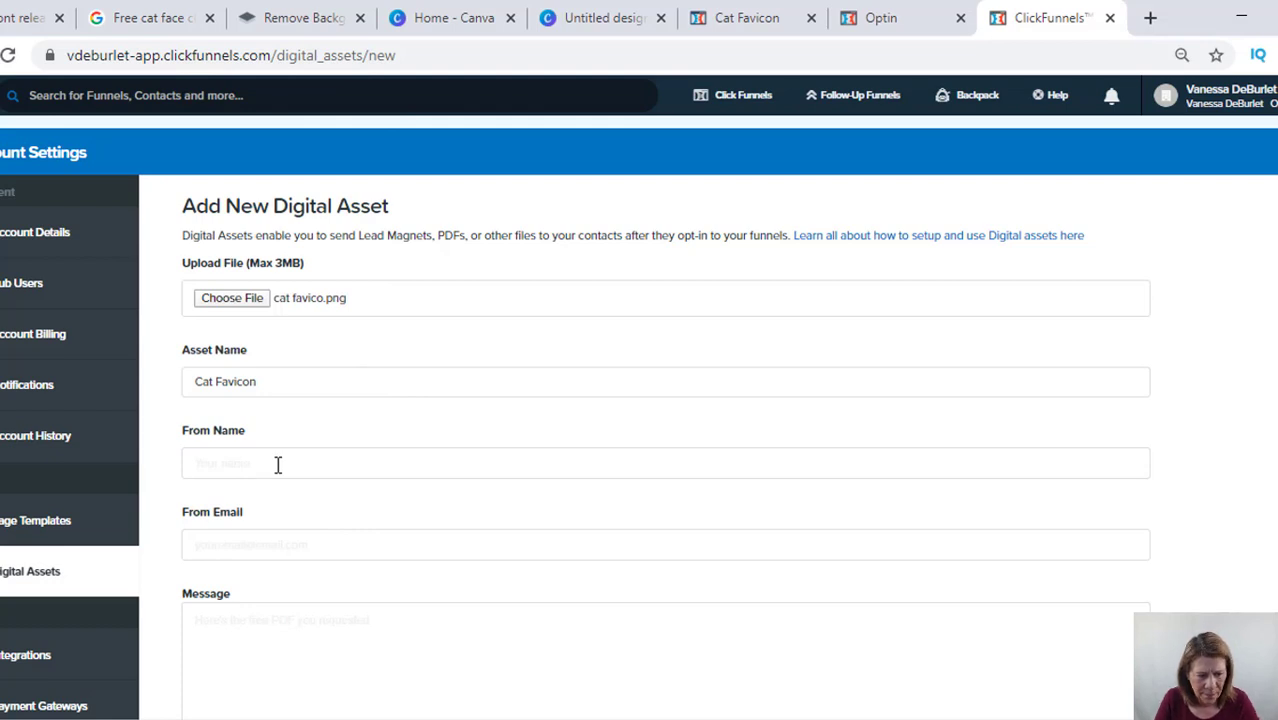
pyautogui.click(240, 464)
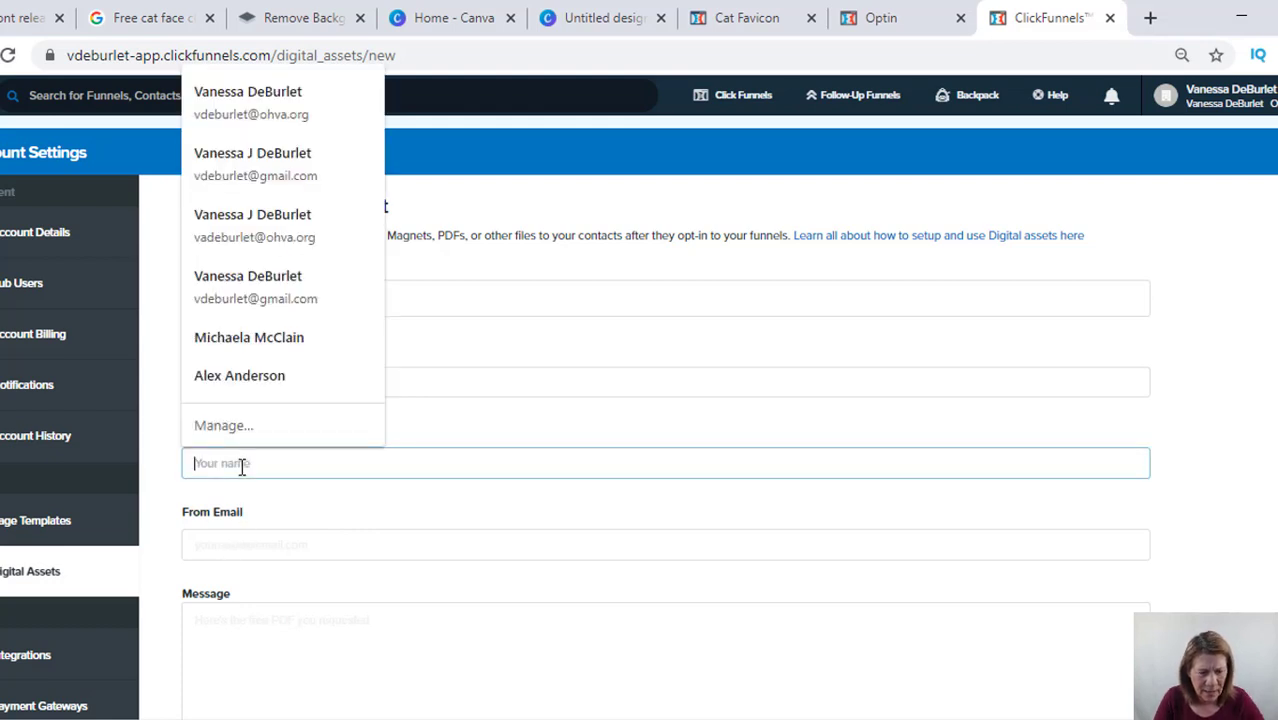
pyautogui.write('va')
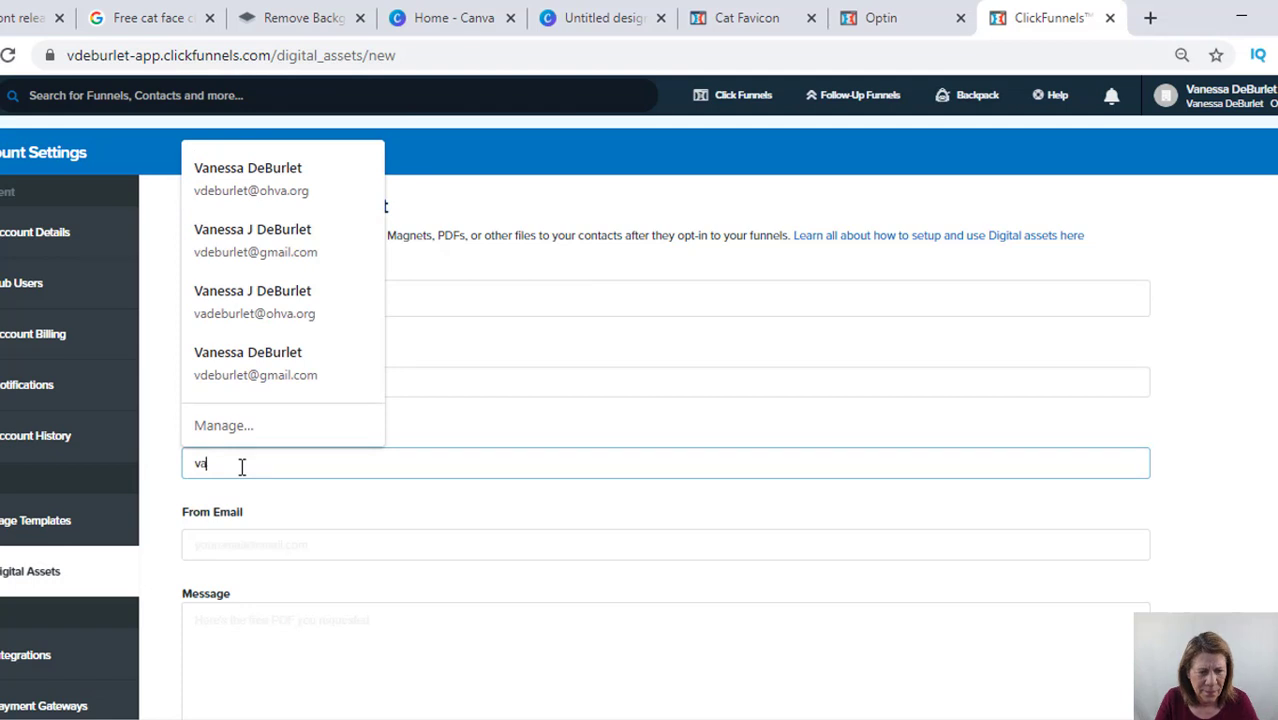
pyautogui.click(279, 199)
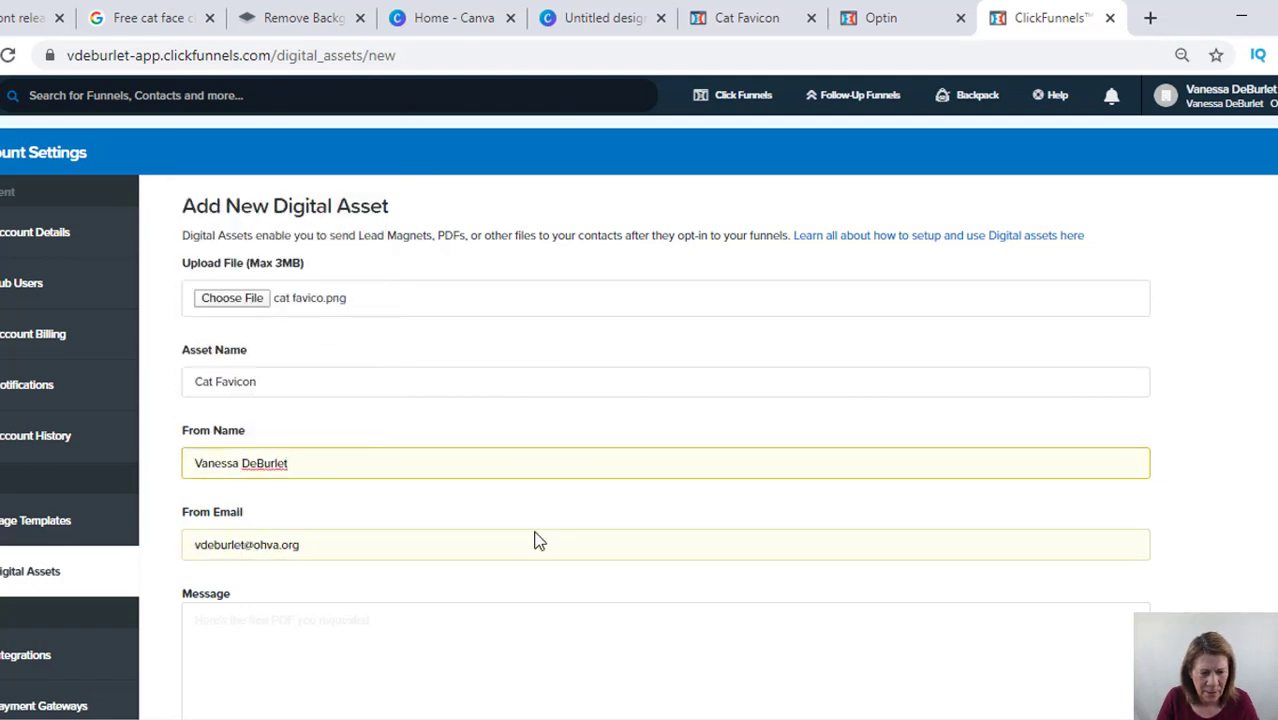
# Enter the message "This was a example" and add the digital asset.
pyautogui.scroll(-2, 827, 542)
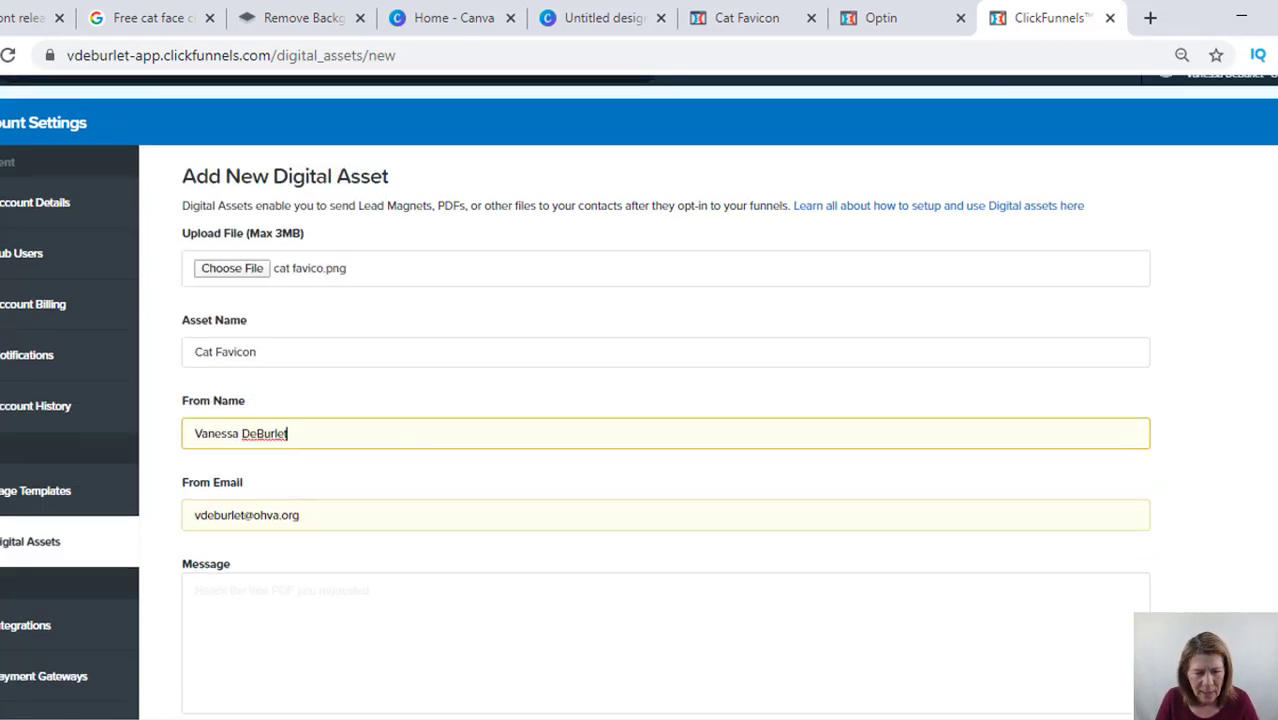
pyautogui.click(207, 518)
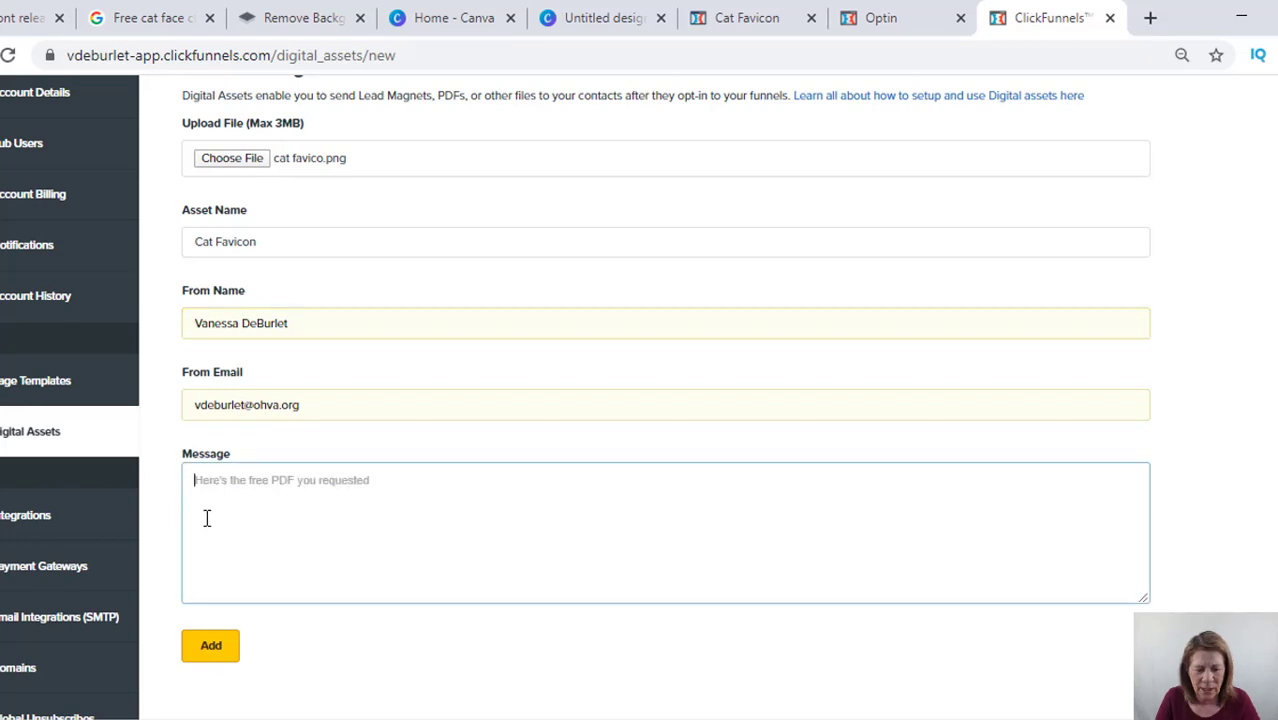
pyautogui.write('This was')
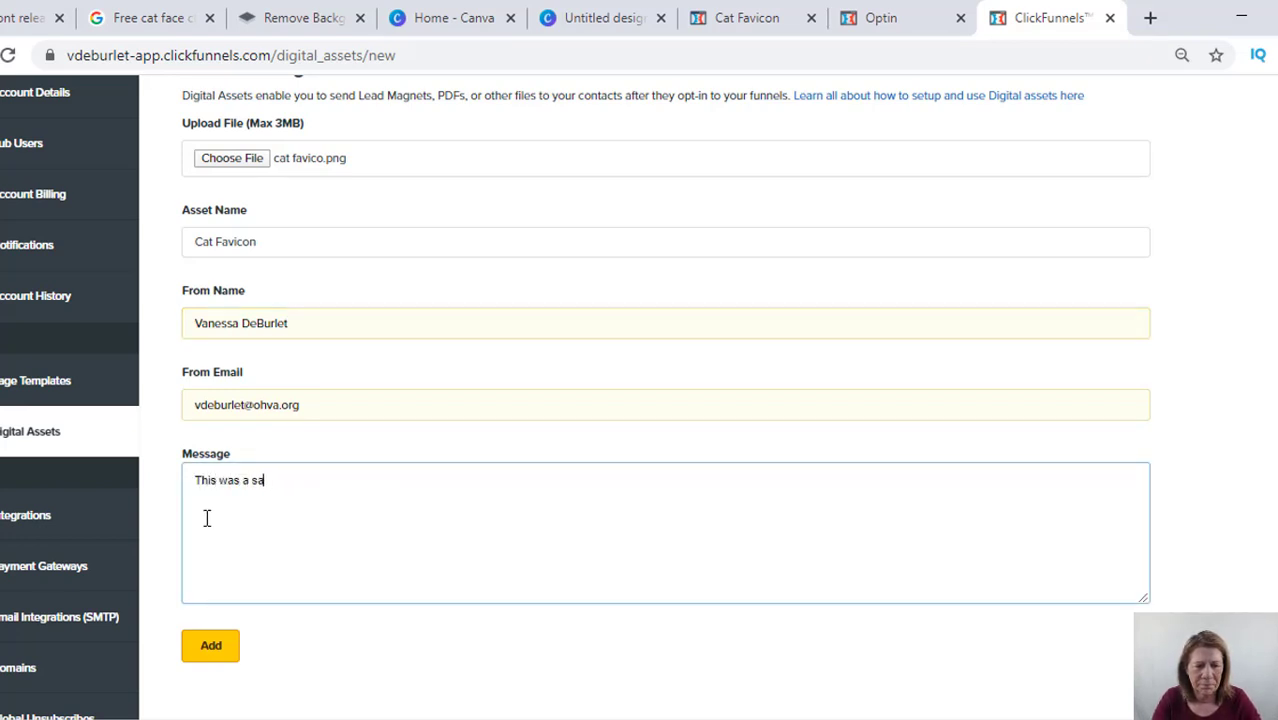
pyautogui.write(' a example')
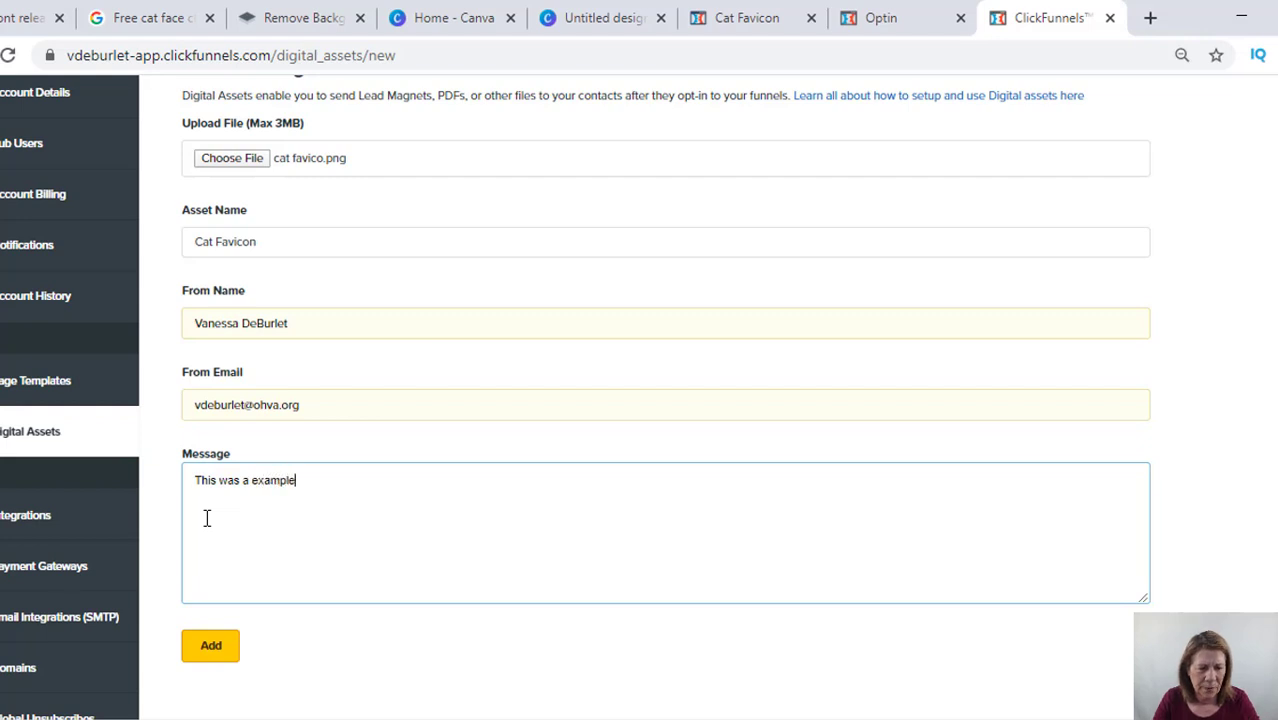
pyautogui.click(210, 648)
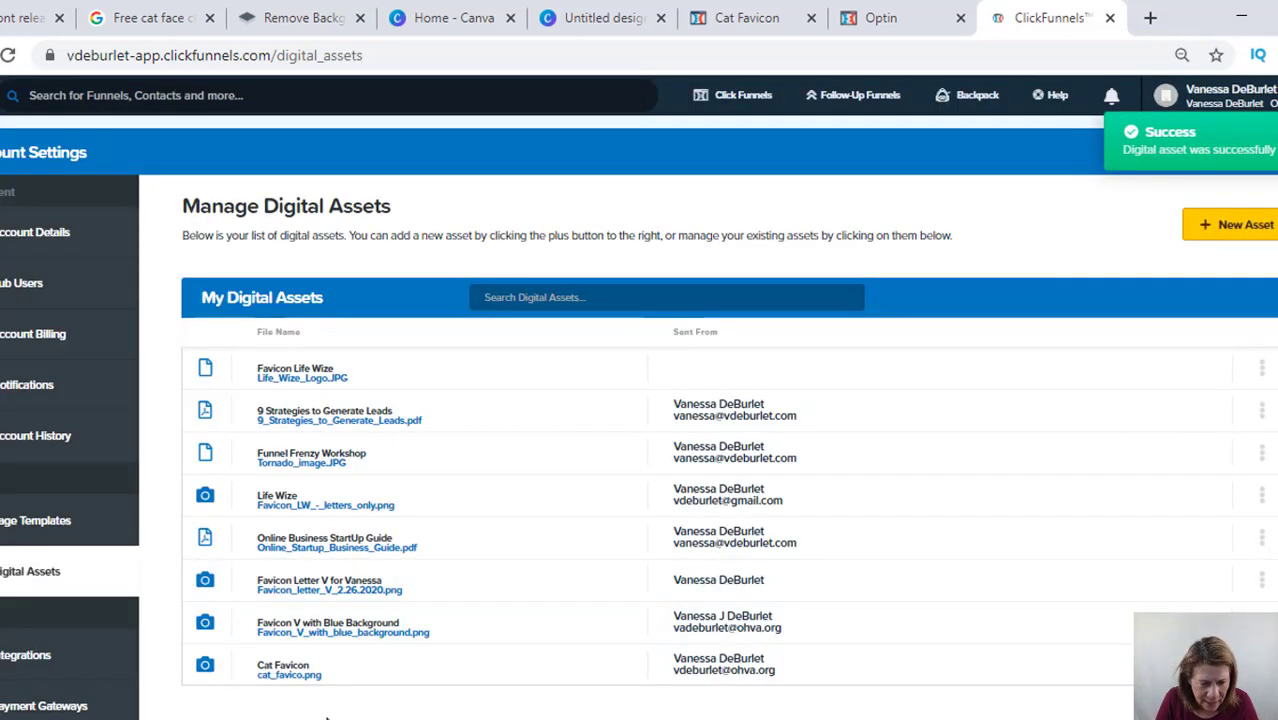
# Copy the file path of the Cat Favicon digital asset and close the Optin preview tab.
pyautogui.click(285, 677)
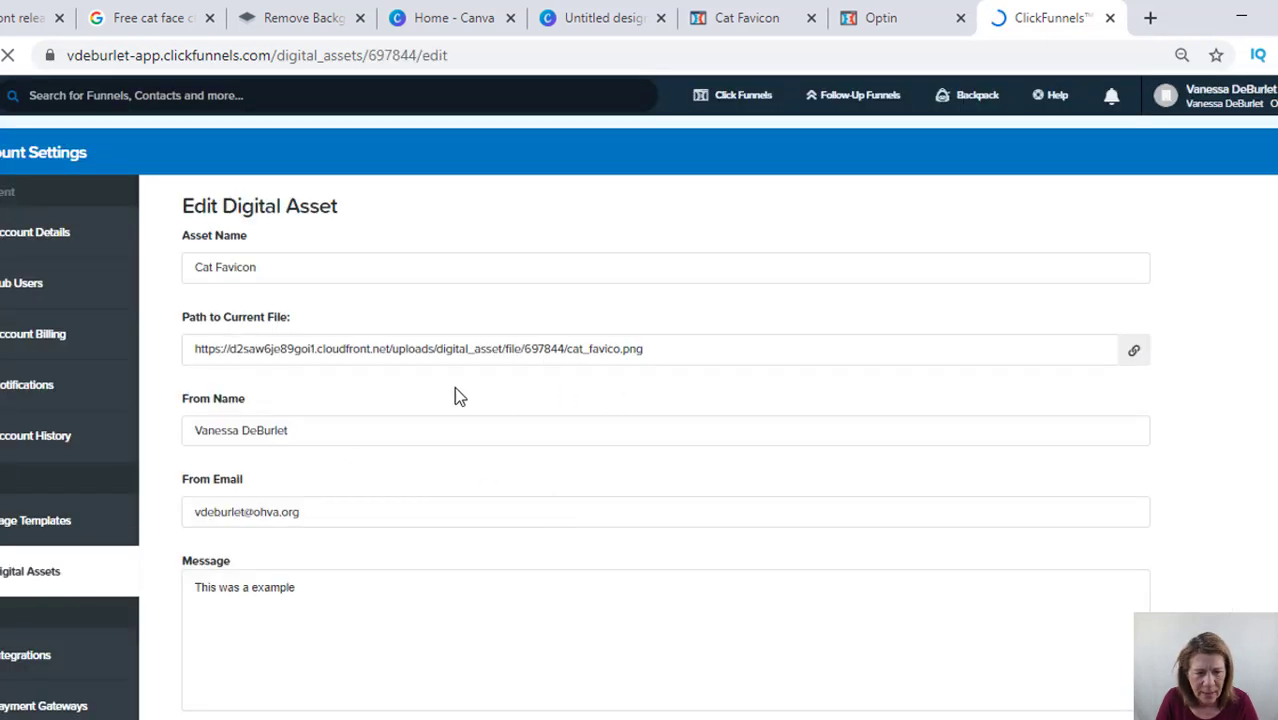
pyautogui.click(1135, 358)
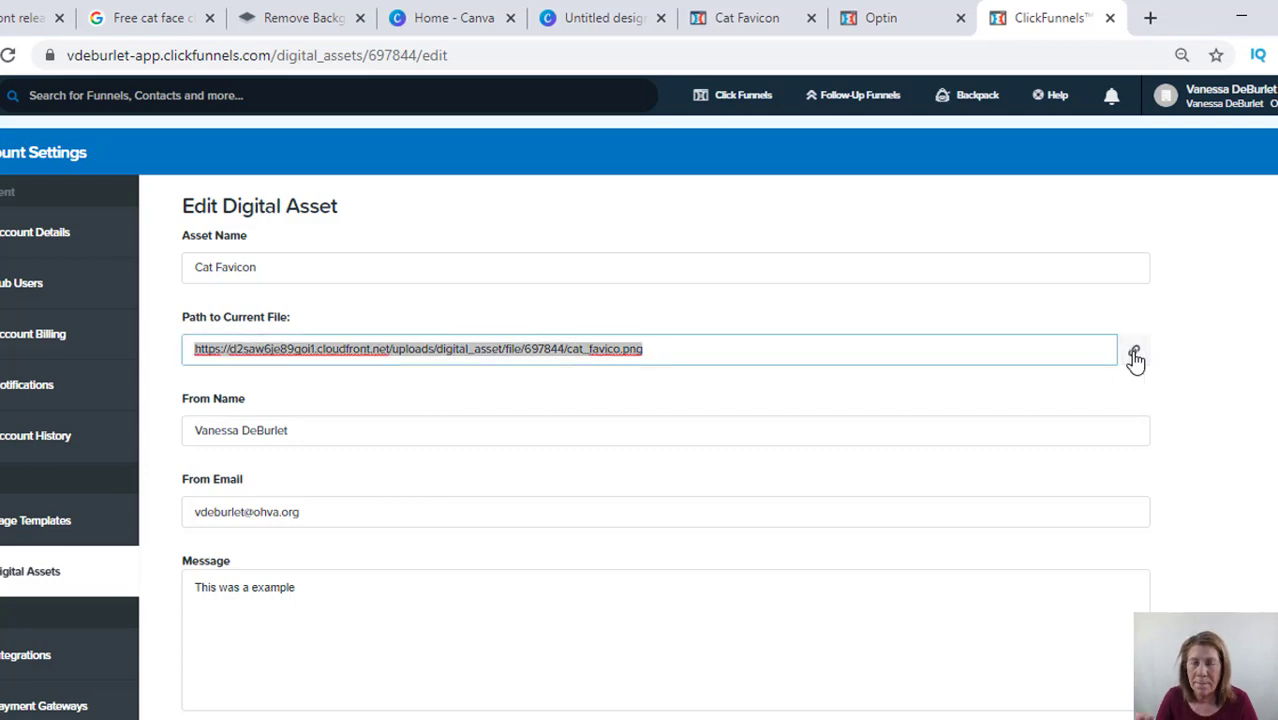
pyautogui.click(888, 20)
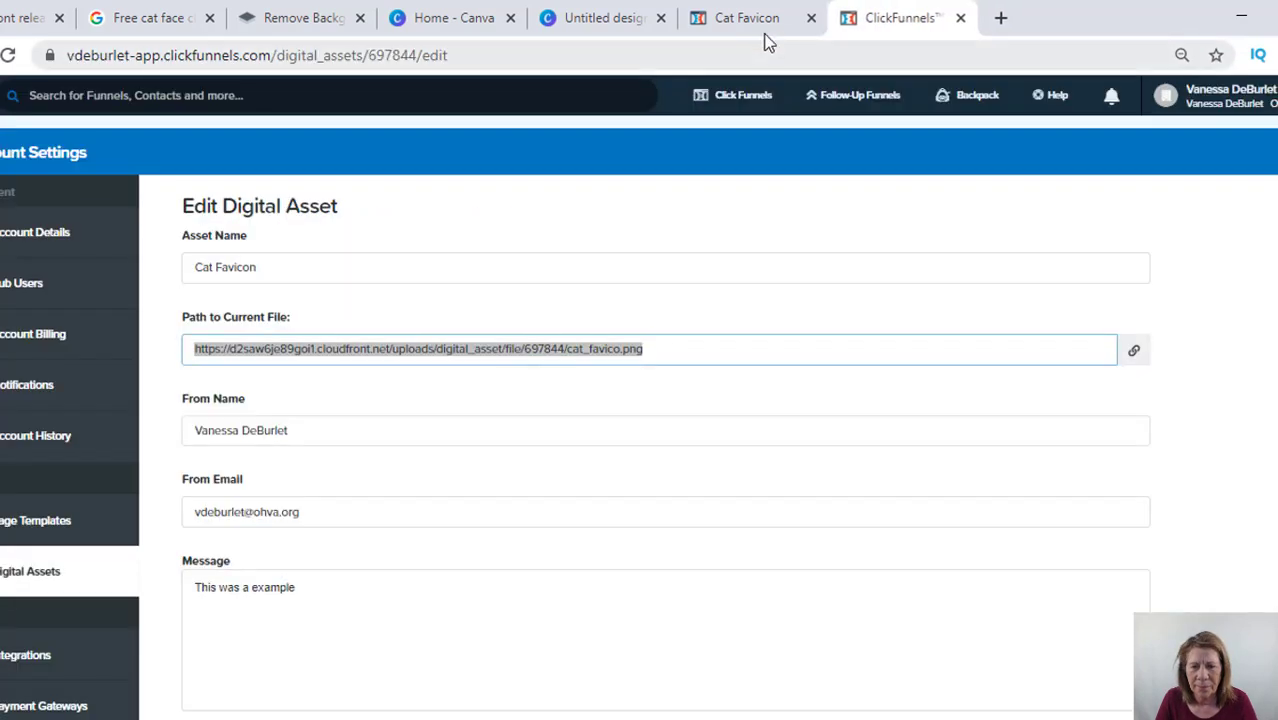
# Switch to the landing page editor, exit it to the Sample Funnel, and open the funnel's settings.
pyautogui.click(758, 20)
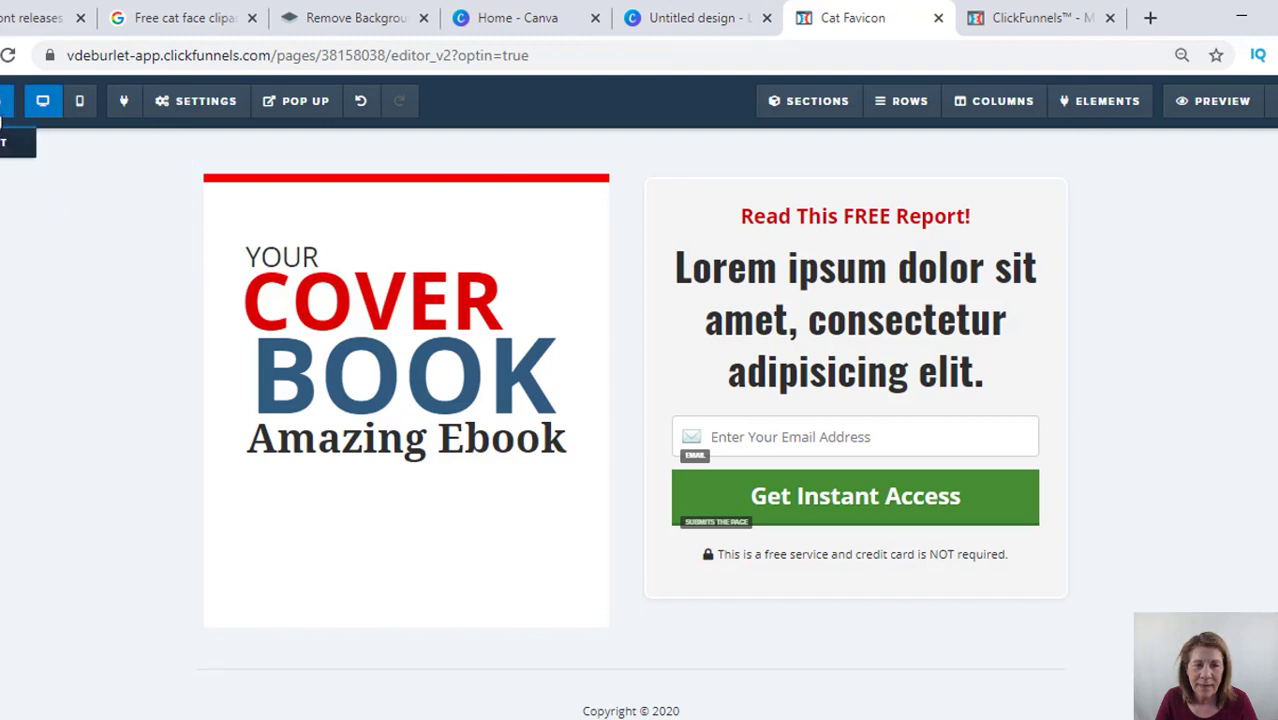
pyautogui.click(3, 117)
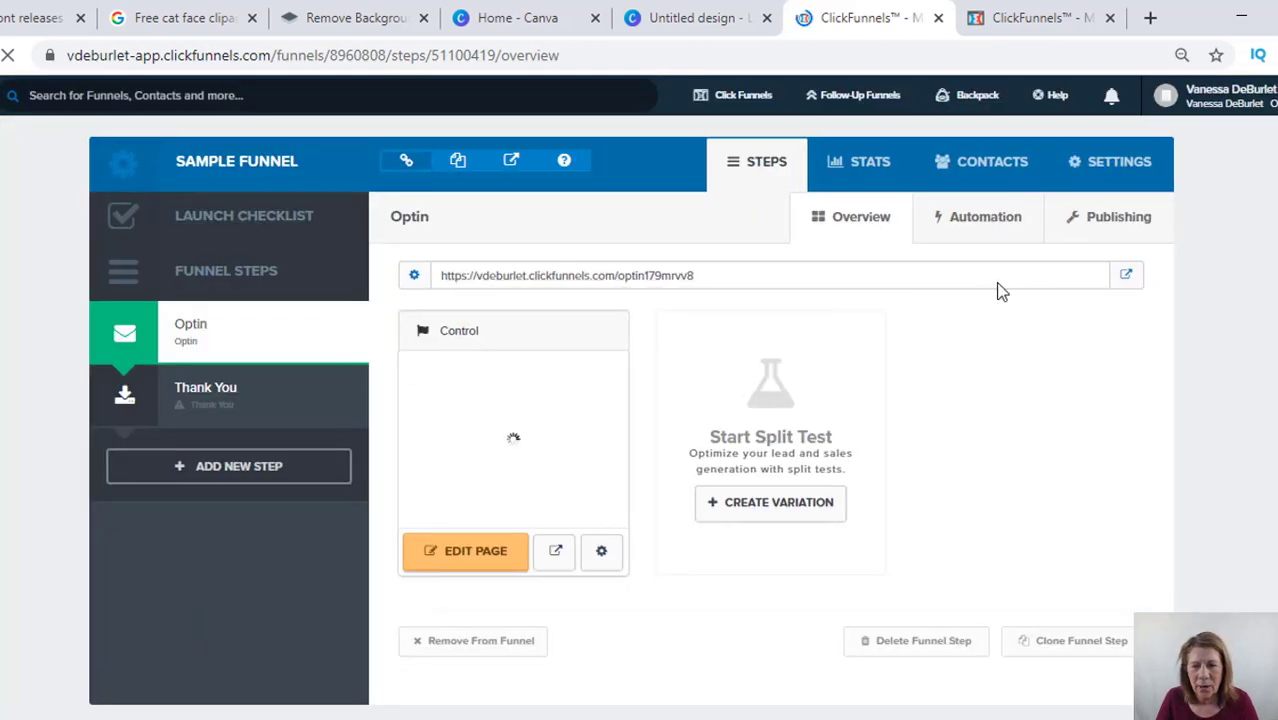
pyautogui.click(1103, 168)
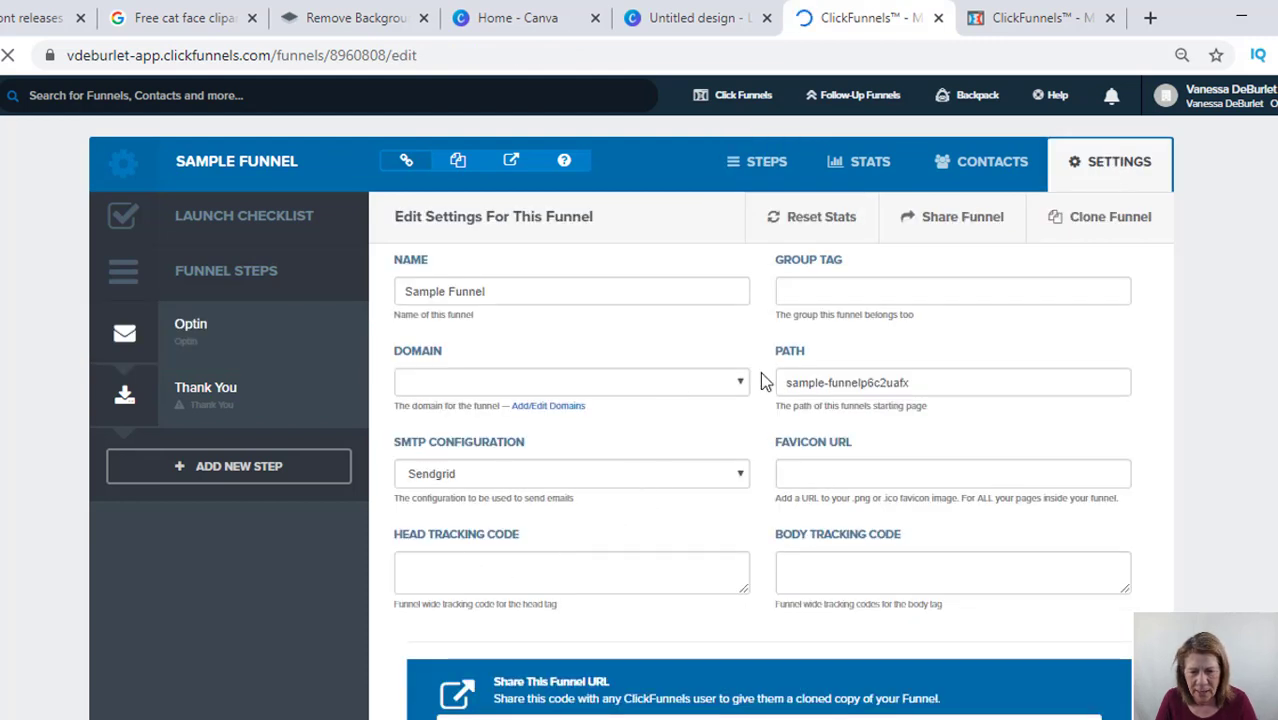
# Set the Sample Funnel's favicon URL to the copied cat_favico.png path and save the funnel settings.
pyautogui.click(793, 477)
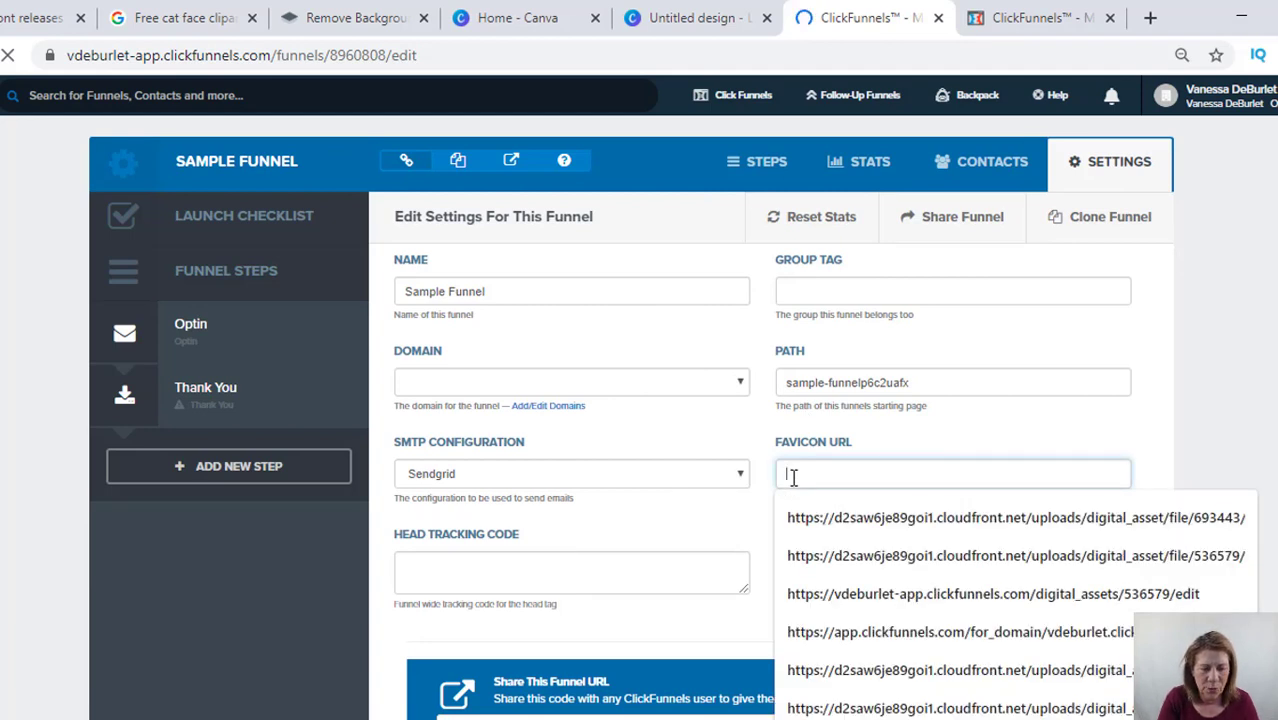
pyautogui.hotkey('ctrl', 'v')
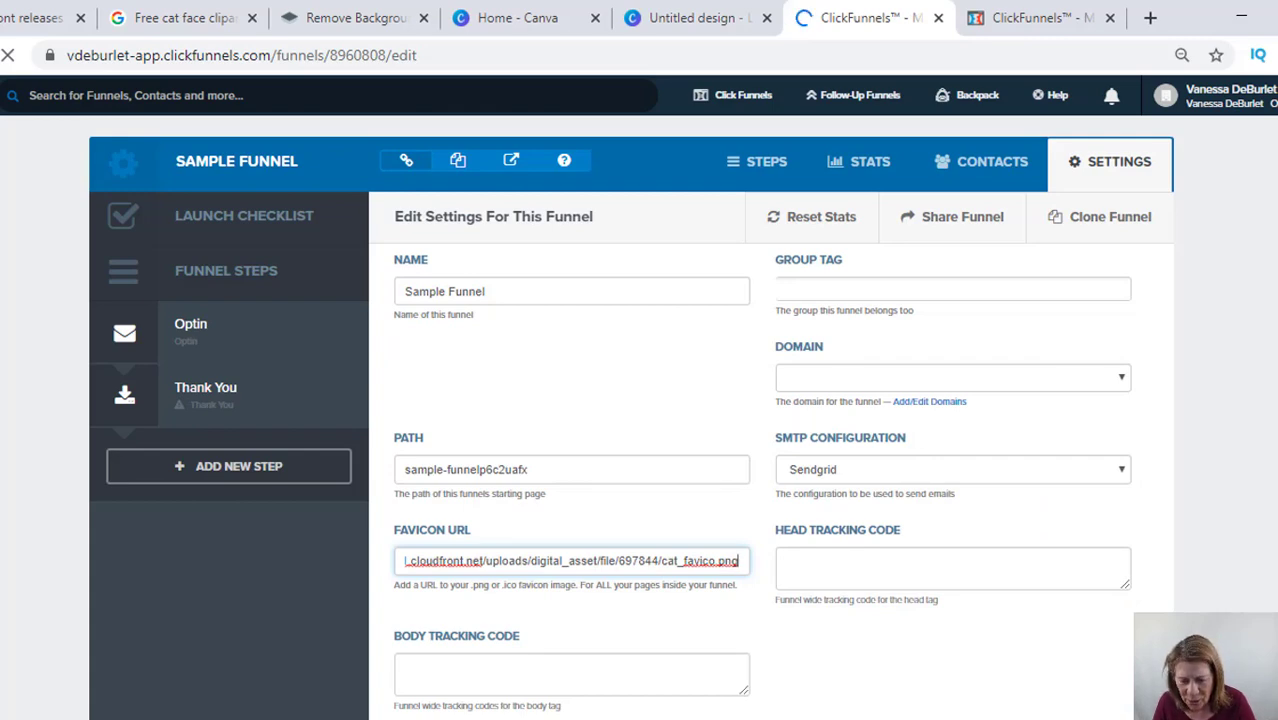
pyautogui.scroll(-15, 639, 394)
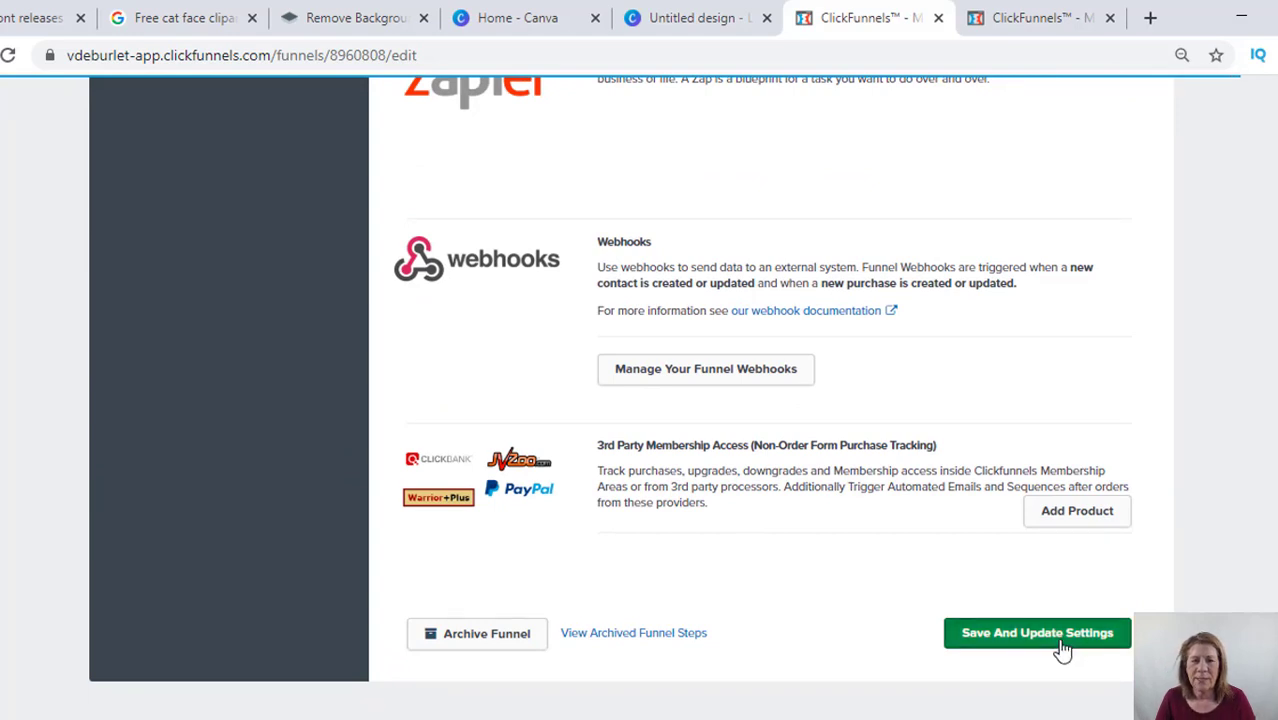
pyautogui.click(1063, 648)
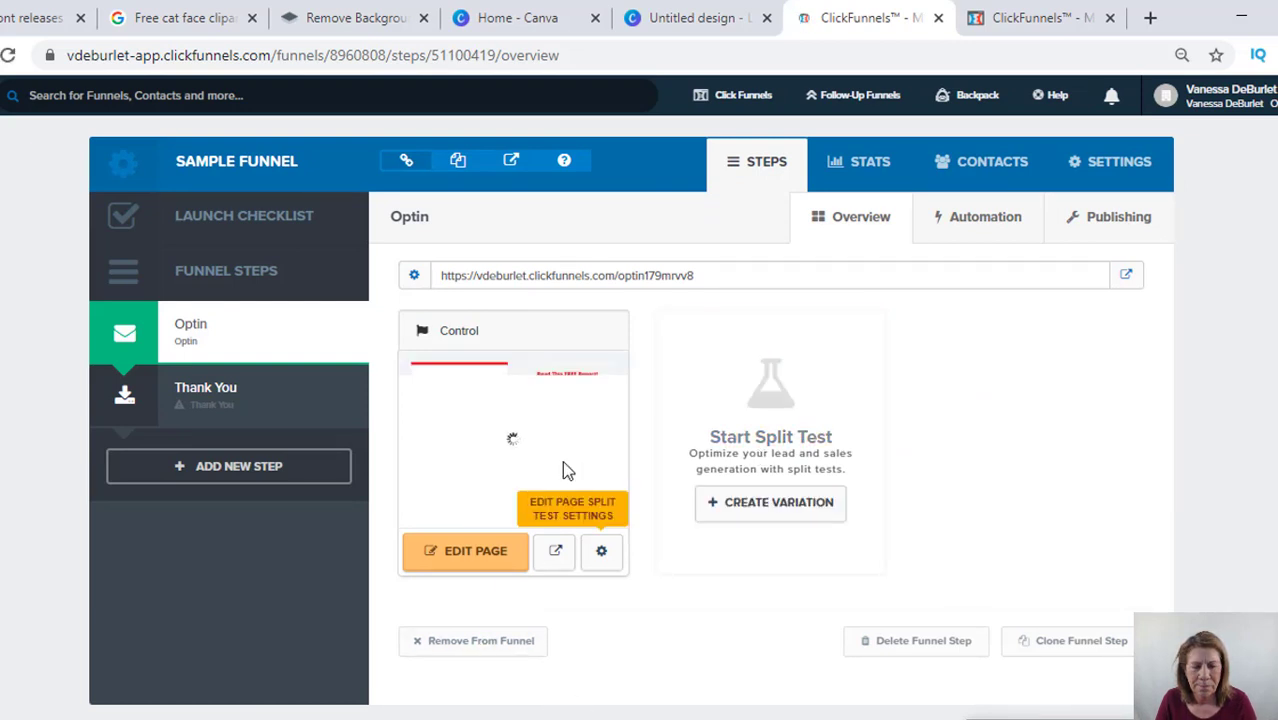
# Reopen the Optin page in the editor and preview it to check the new cat favicon.
pyautogui.click(455, 569)
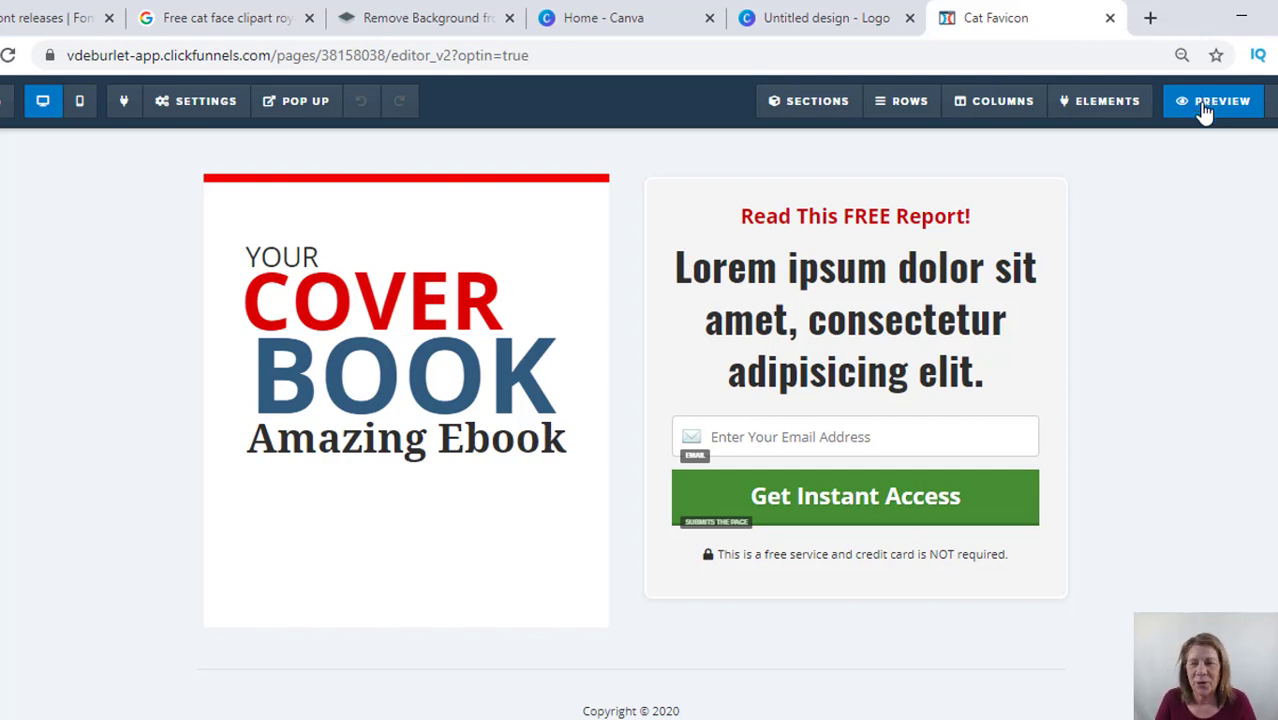
pyautogui.click(1205, 113)
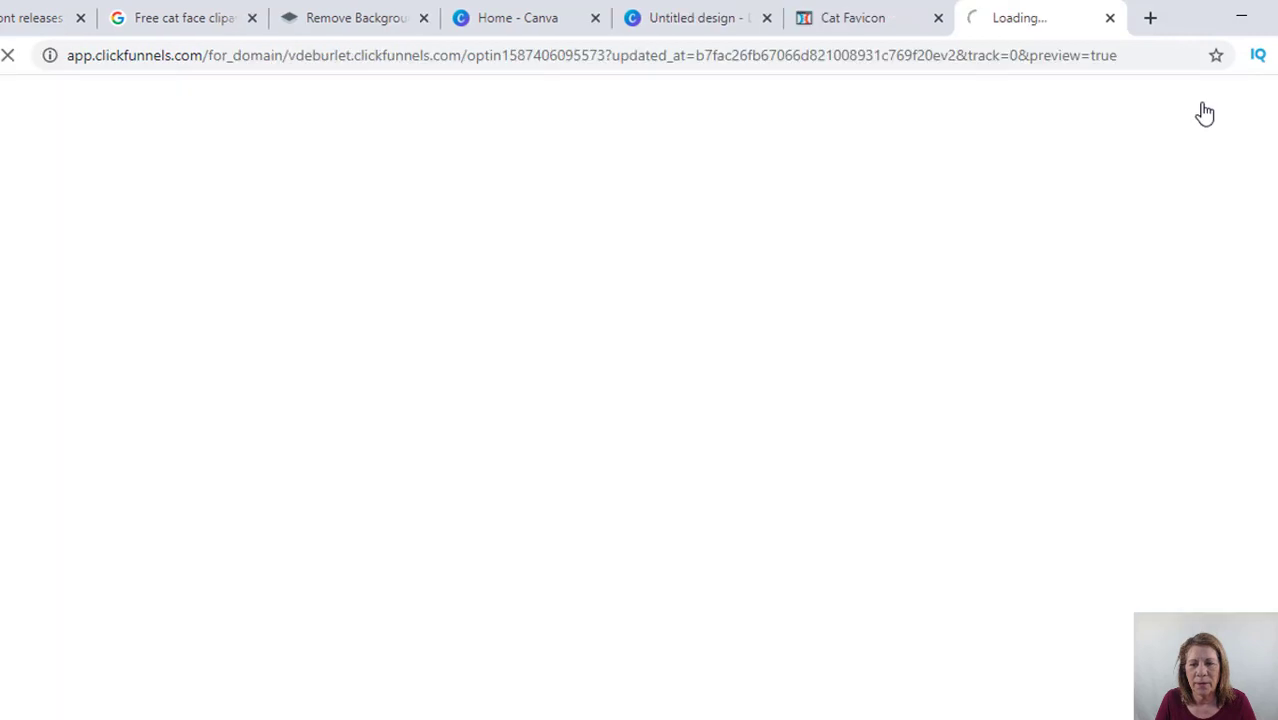